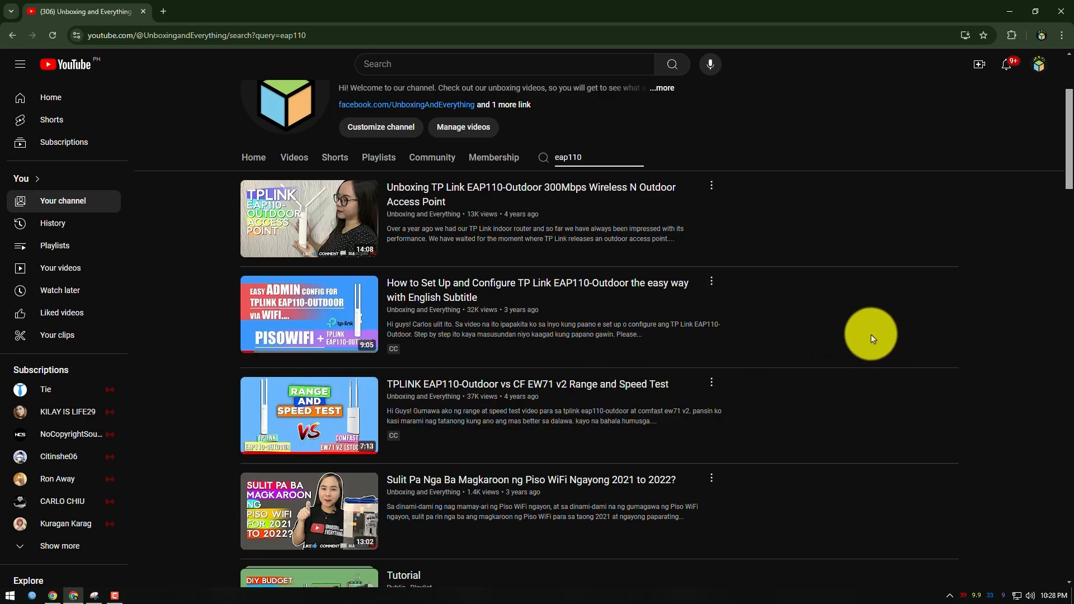
# Switch to the browser window showing the EAP110-Outdoor login page and highlight its admin address 10.0.50.242
pyautogui.scroll(1, 845, 322)
pyautogui.scroll(2, 814, 301)
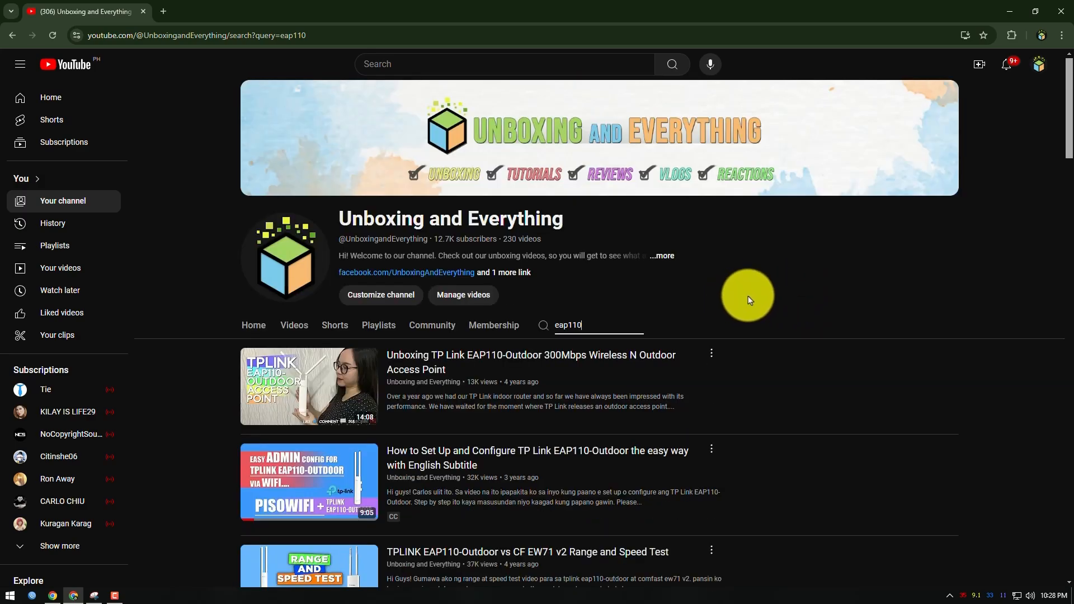
pyautogui.click(53, 596)
pyautogui.click(217, 32)
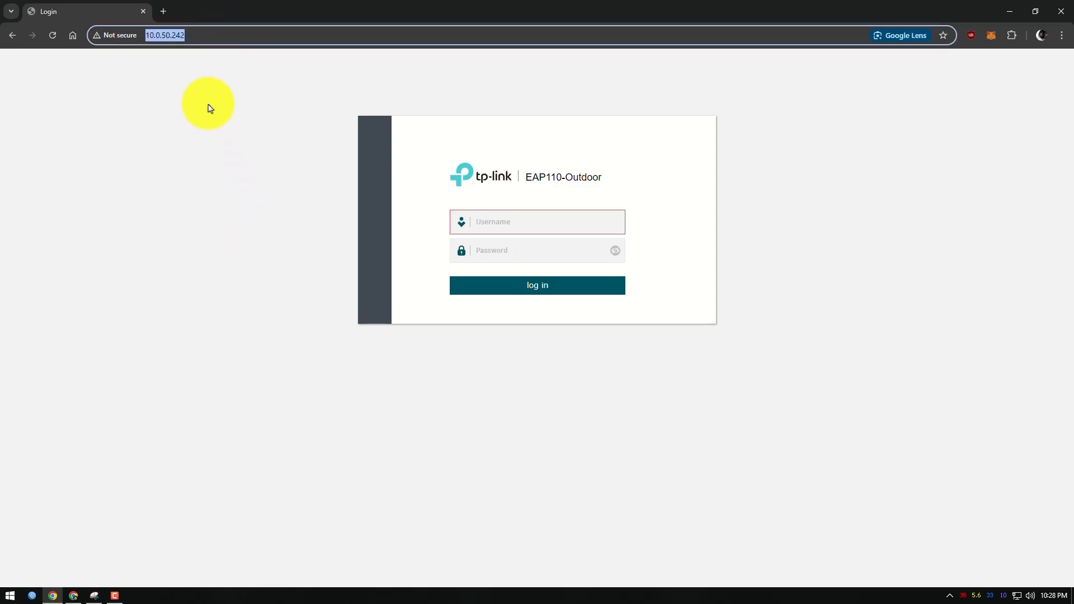
pyautogui.click(211, 36)
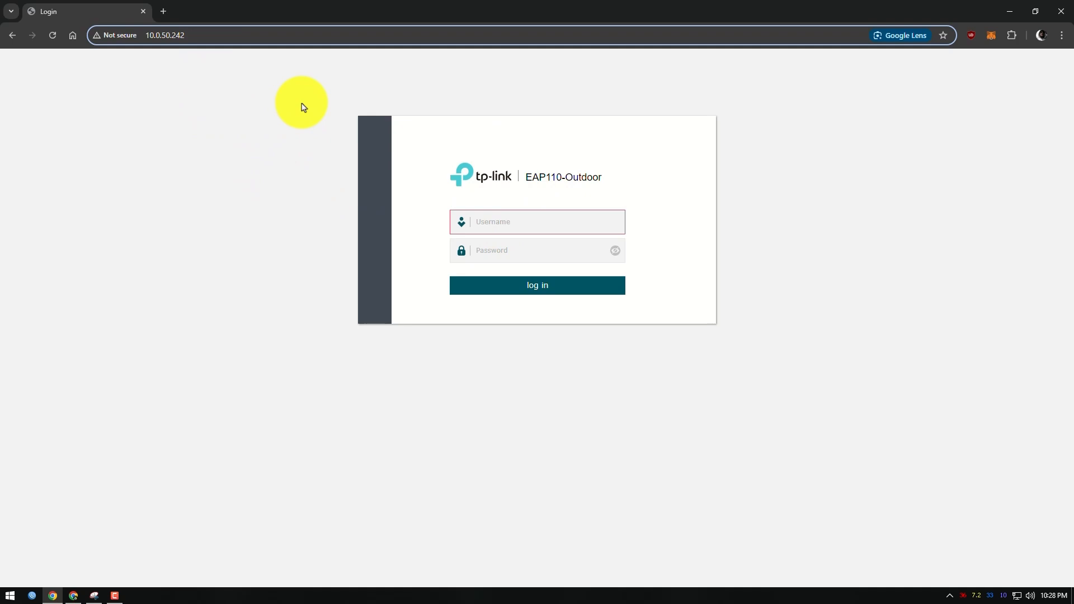
pyautogui.moveTo(225, 36); pyautogui.dragTo(92, 36)
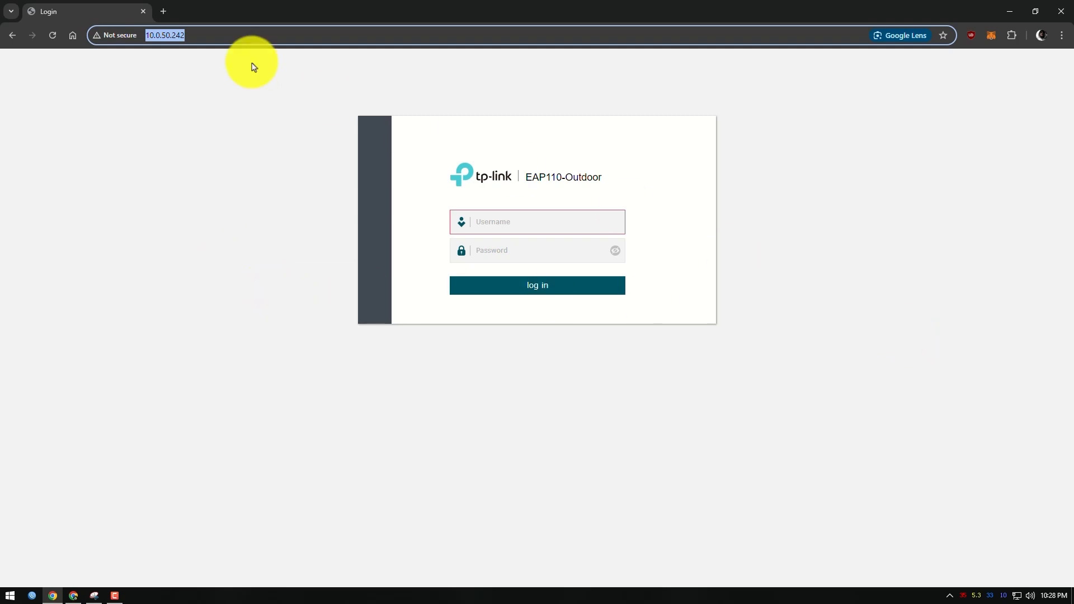
# Enter the default admin address 192.168.0.254 in a new browser tab without loading it, and replace it with tplinkeap.net
pyautogui.click(164, 11)
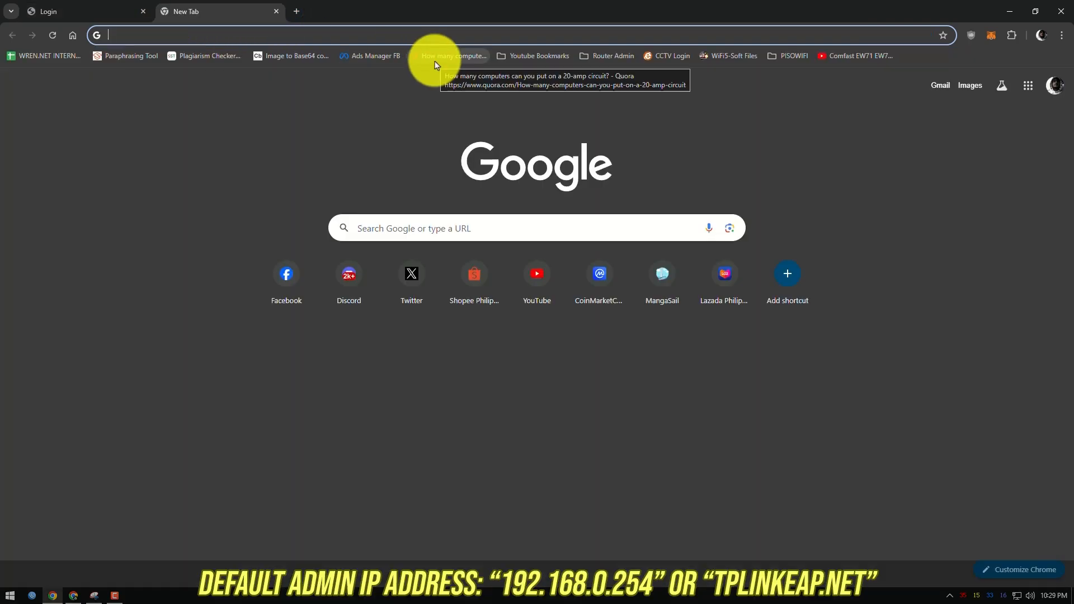
pyautogui.write('192.168')
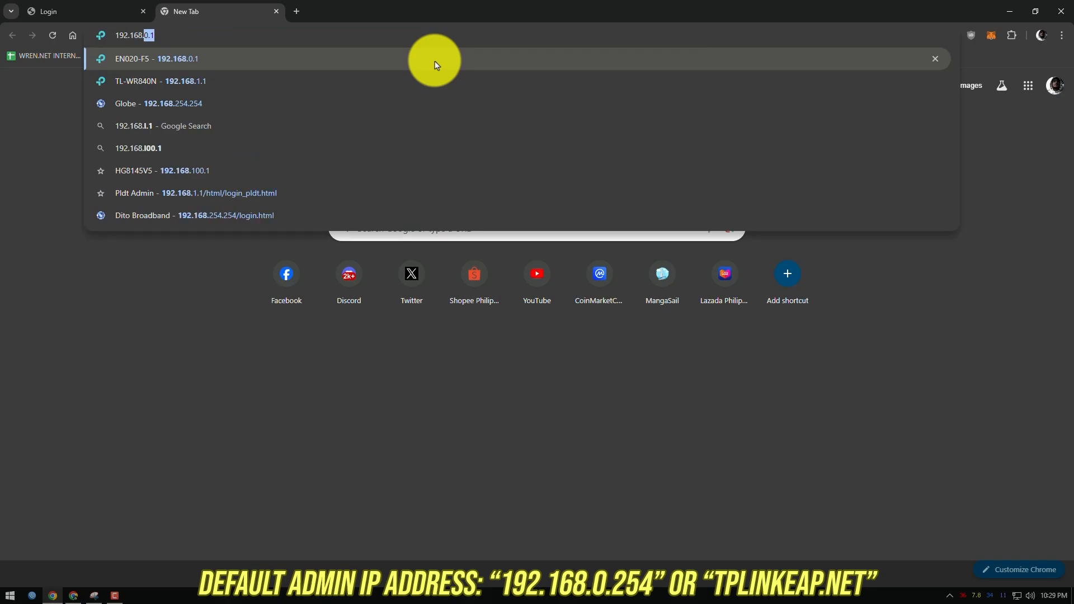
pyautogui.write('.0.254')
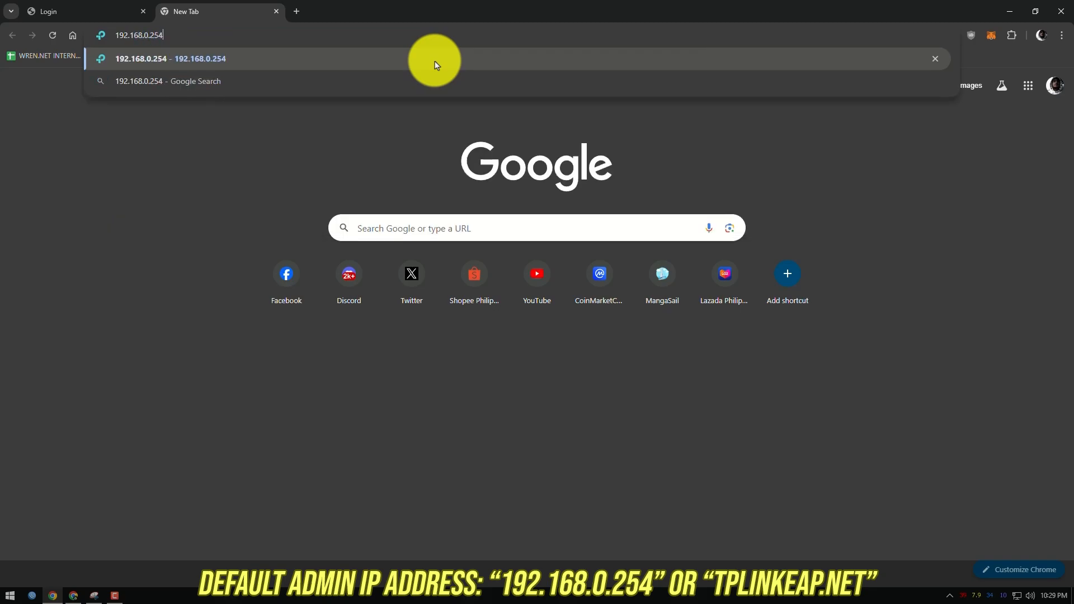
pyautogui.moveTo(286, 37); pyautogui.dragTo(2, 40)
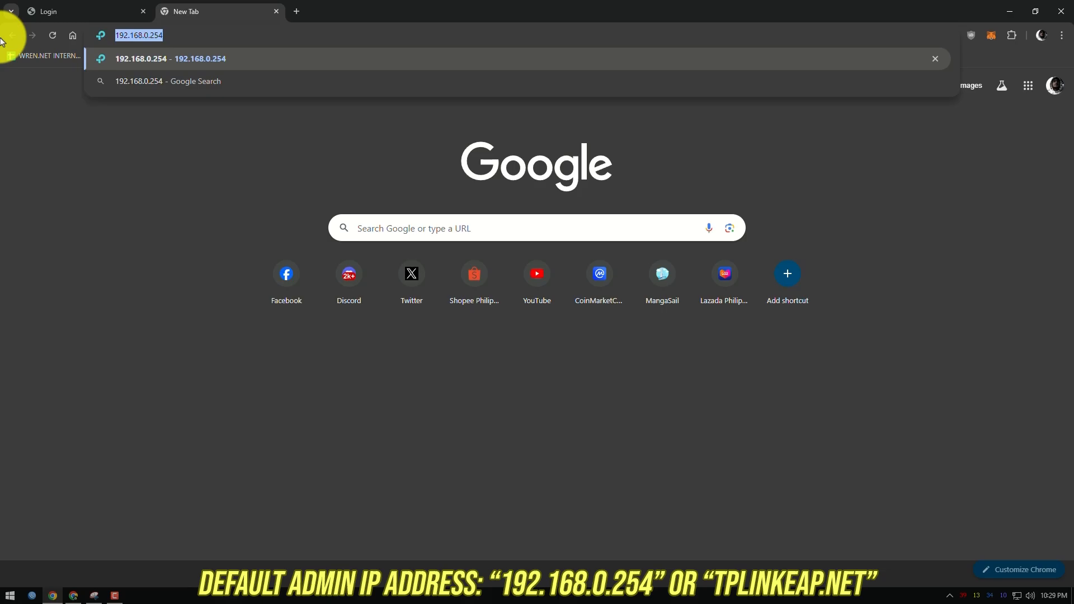
pyautogui.write('tplinkeap[')
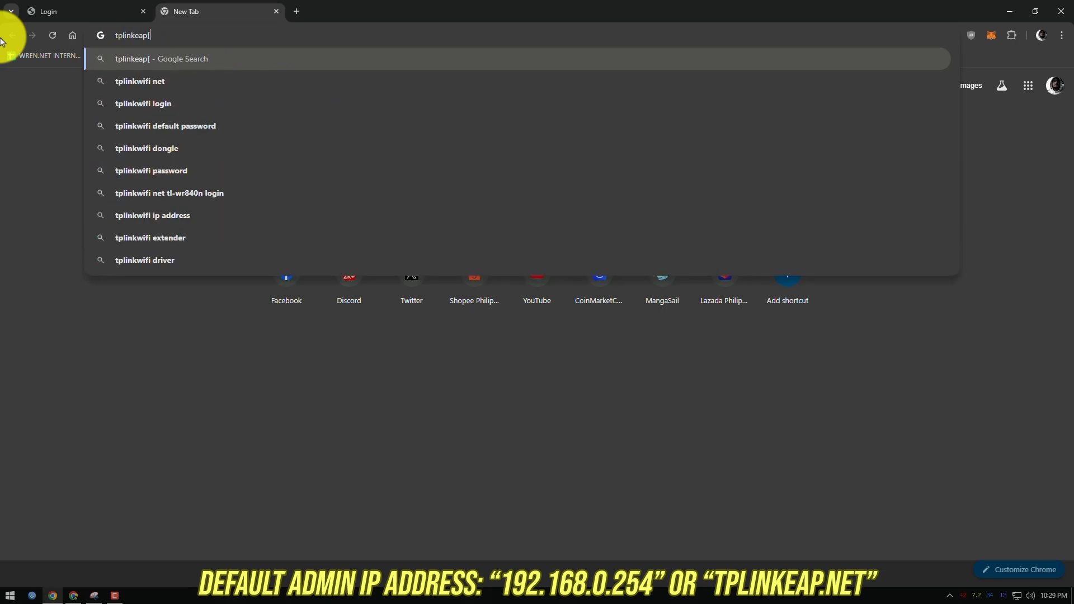
pyautogui.press('BackSpace')
pyautogui.write('.net')
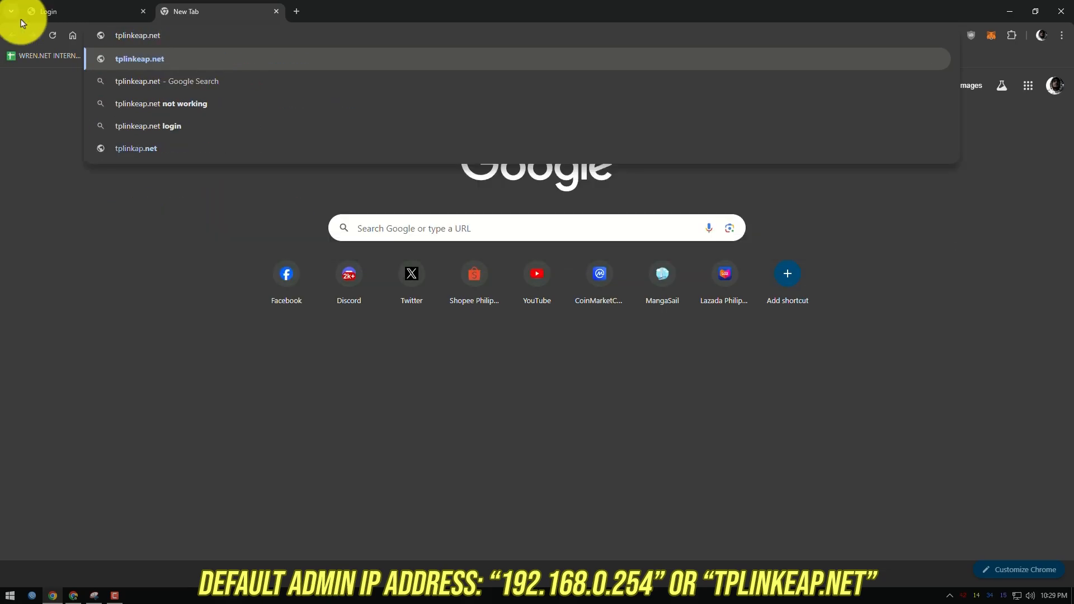
# Log in to the EAP110-Outdoor admin page with the username admin and the account password, and dismiss the offer to save the password
pyautogui.click(128, 5)
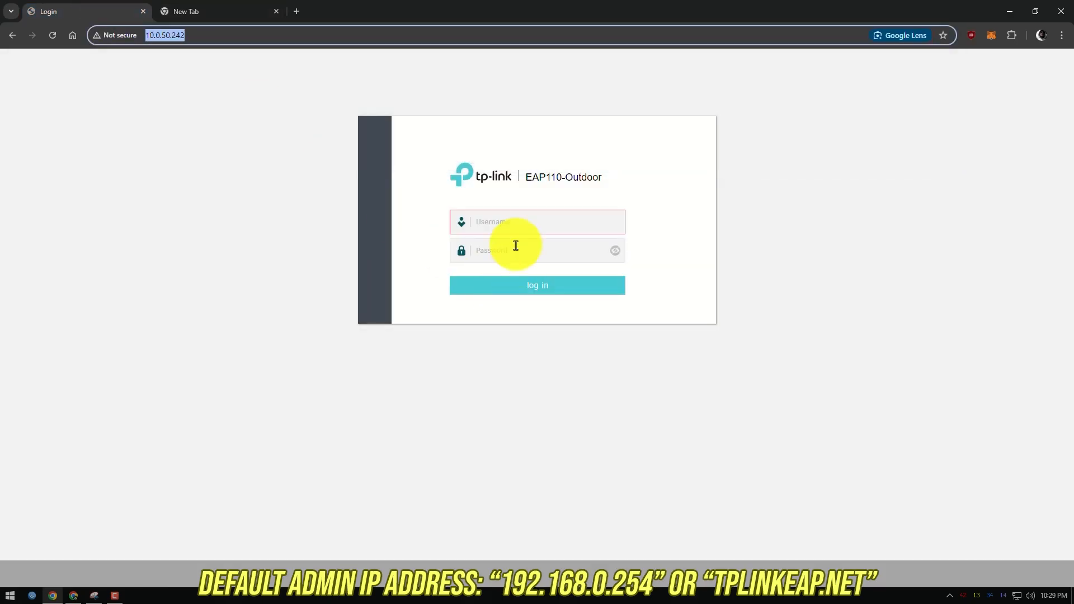
pyautogui.click(529, 220)
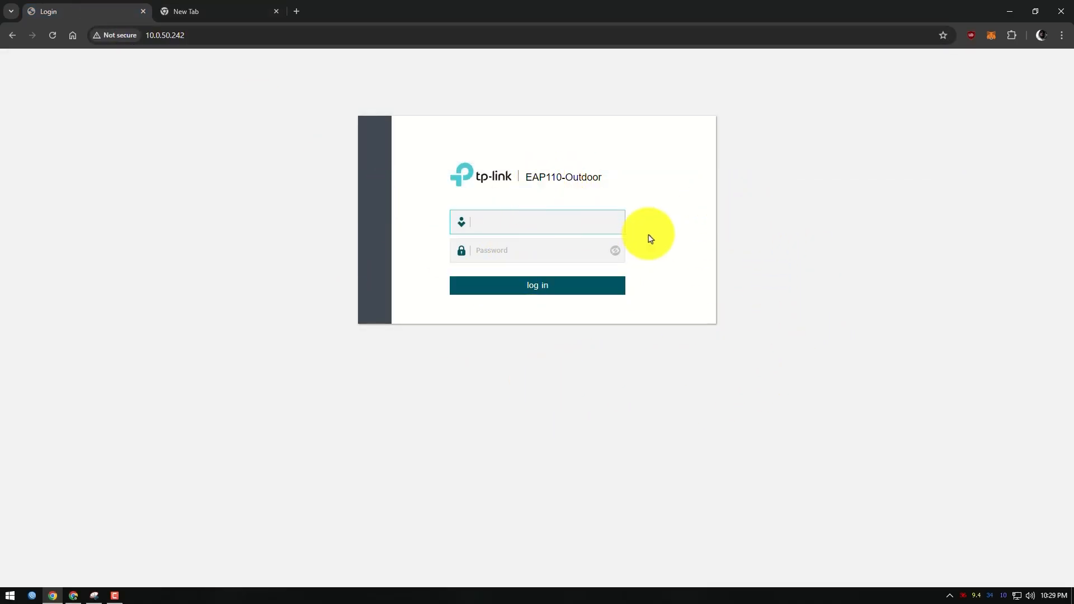
pyautogui.click(563, 223)
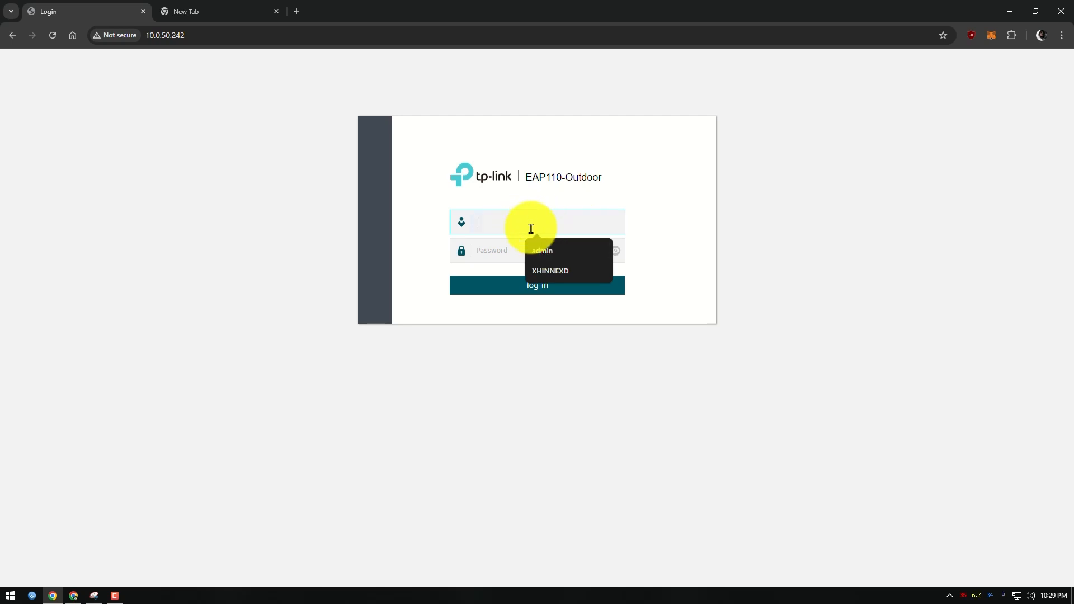
pyautogui.click(541, 249)
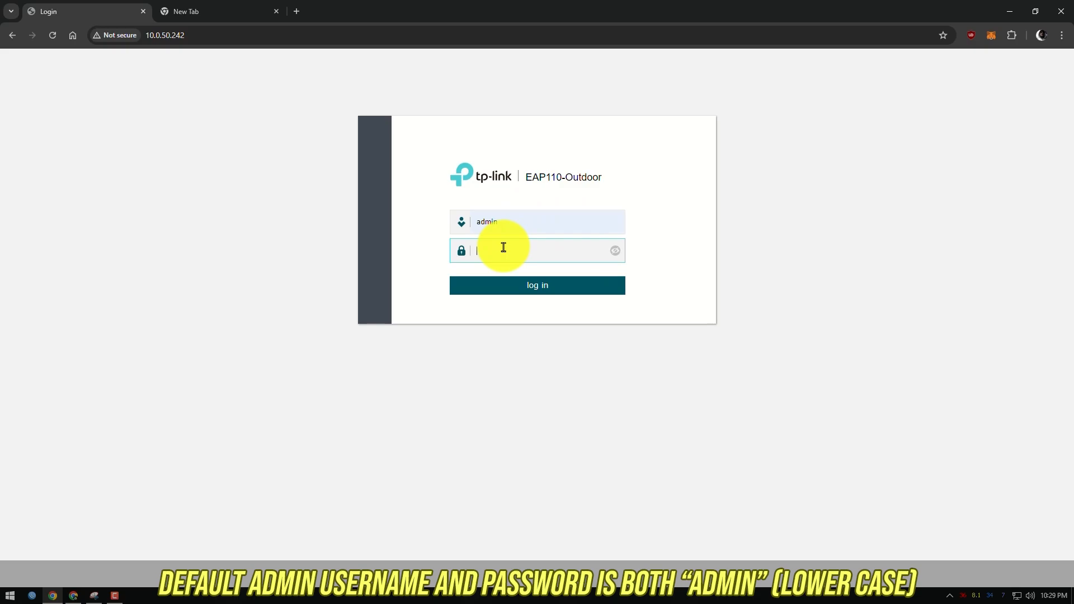
pyautogui.moveTo(523, 223); pyautogui.dragTo(448, 214)
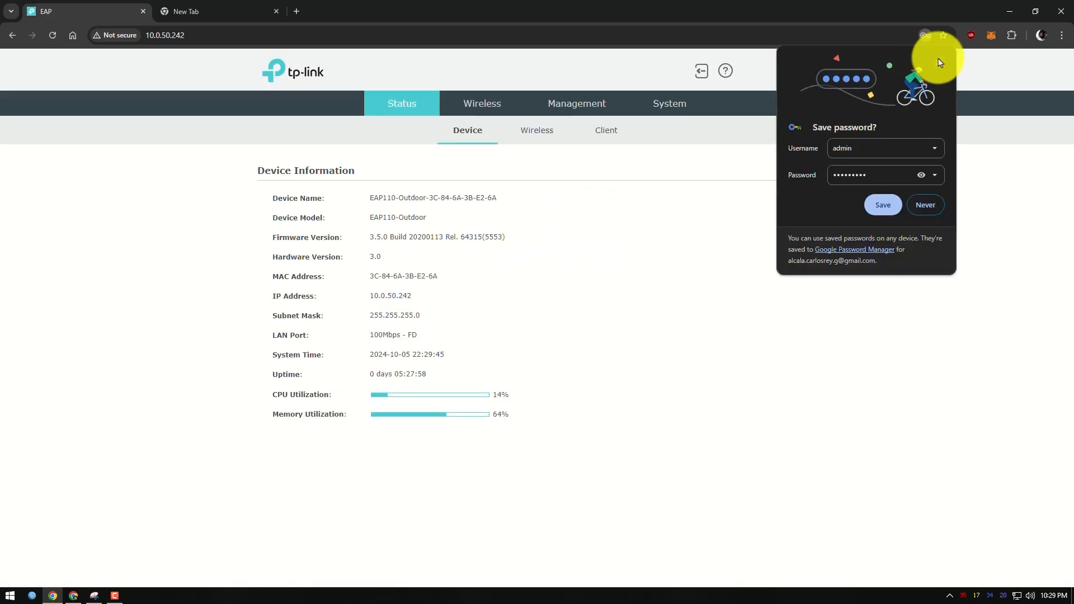
pyautogui.click(940, 62)
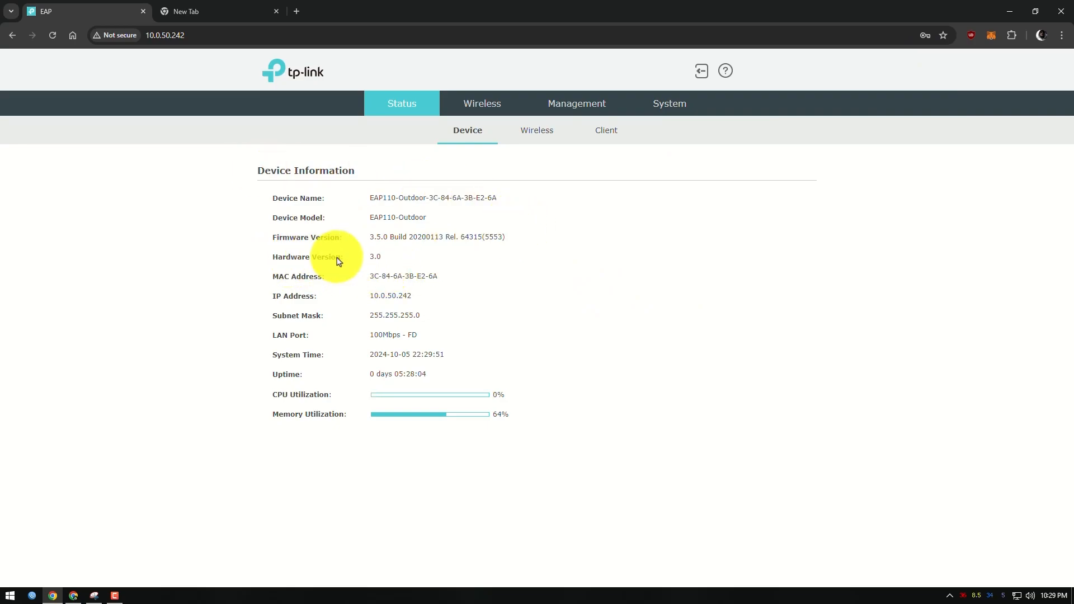
# Examine the hardware version and firmware version in the access point's device information
pyautogui.moveTo(371, 257); pyautogui.dragTo(408, 257)
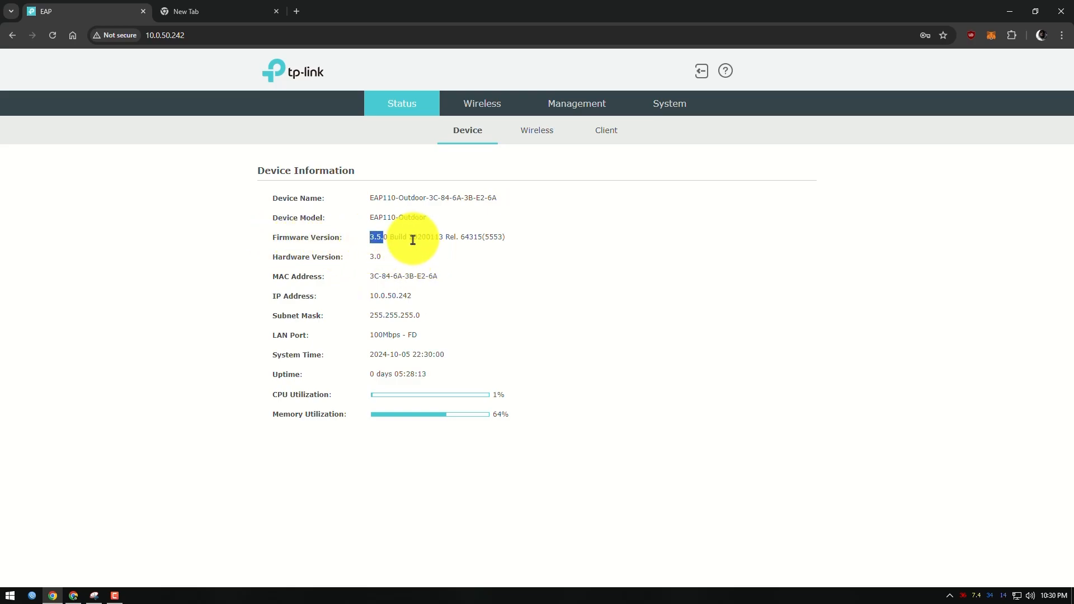
pyautogui.moveTo(390, 238); pyautogui.dragTo(532, 238)
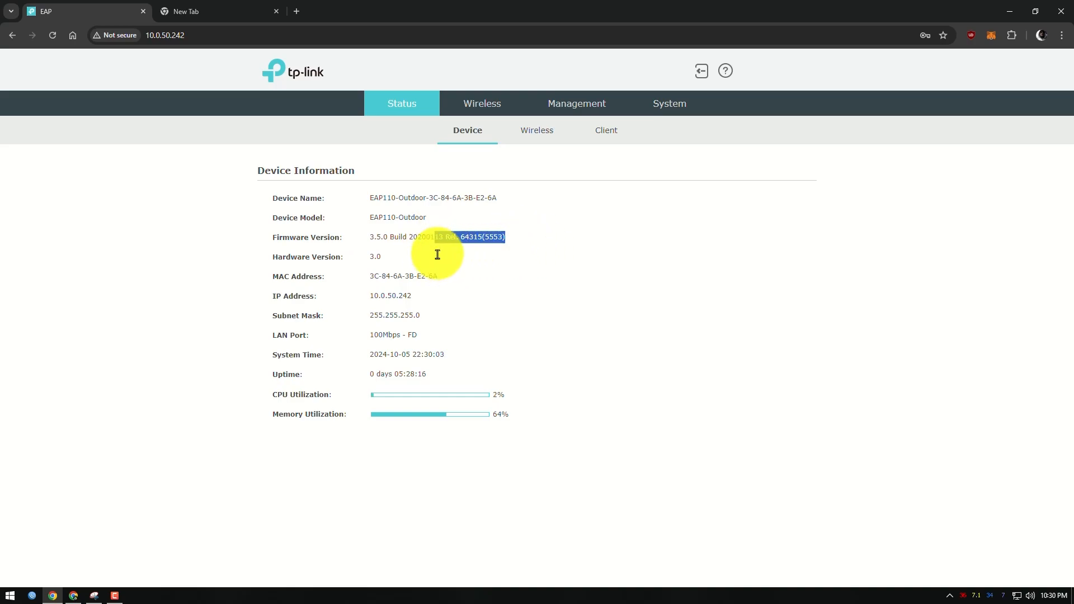
pyautogui.click(419, 263)
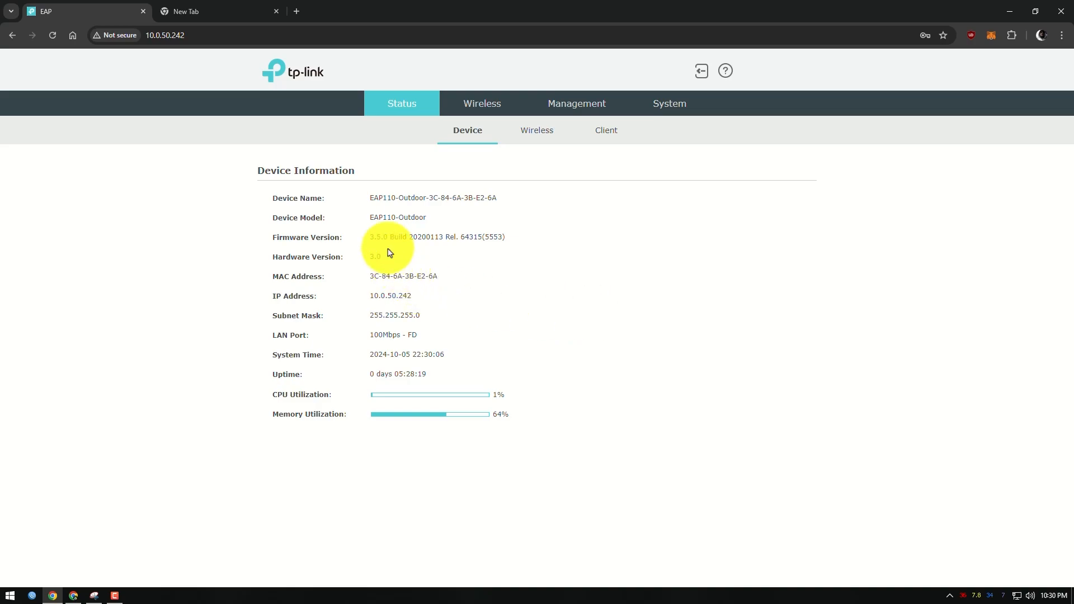
pyautogui.moveTo(371, 239); pyautogui.dragTo(537, 240)
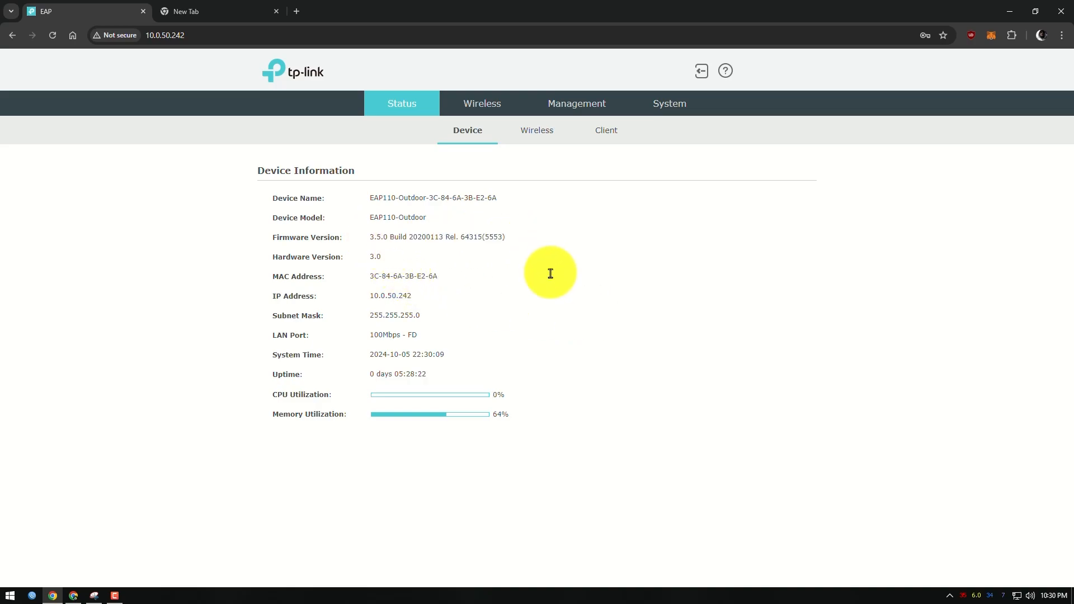
# Capture the Device Information section with Snipping Tool, underline the firmware version in red, and return to the browser
pyautogui.click(94, 596)
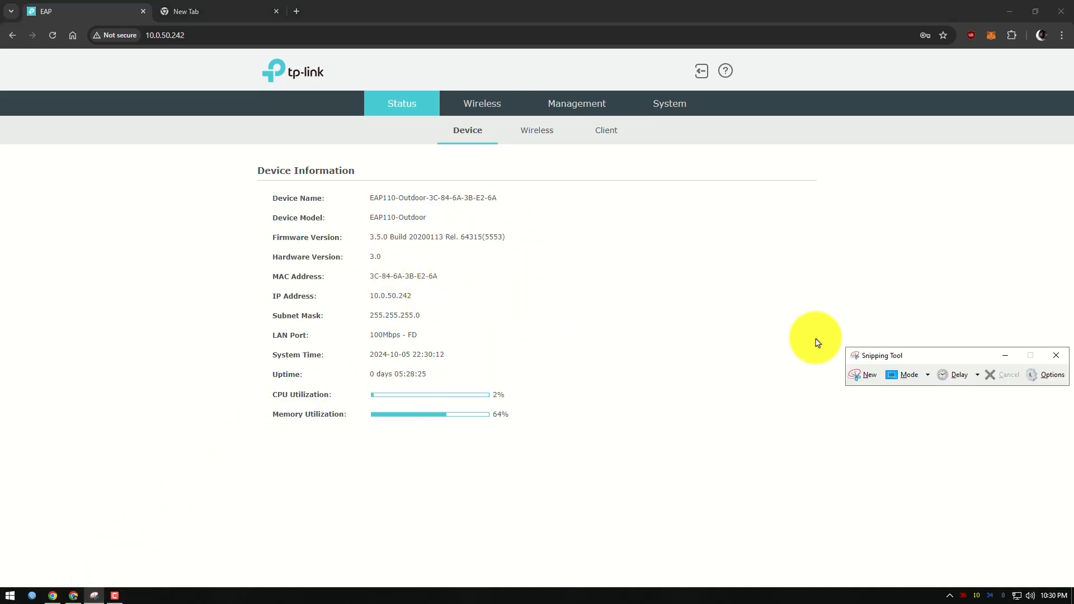
pyautogui.click(862, 374)
pyautogui.moveTo(228, 160); pyautogui.dragTo(566, 482)
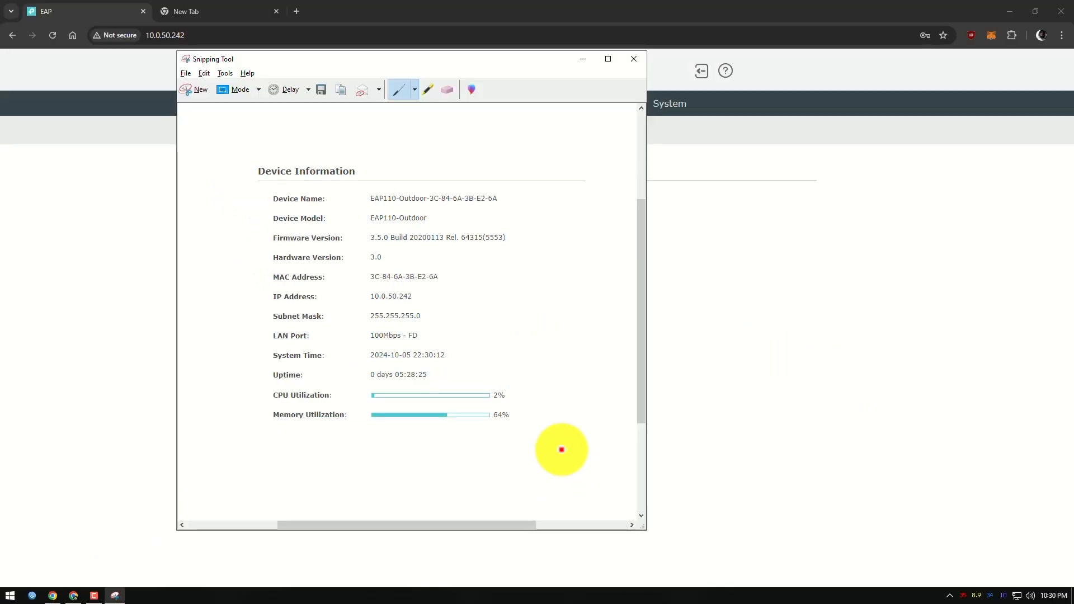
pyautogui.moveTo(459, 57); pyautogui.dragTo(916, 89)
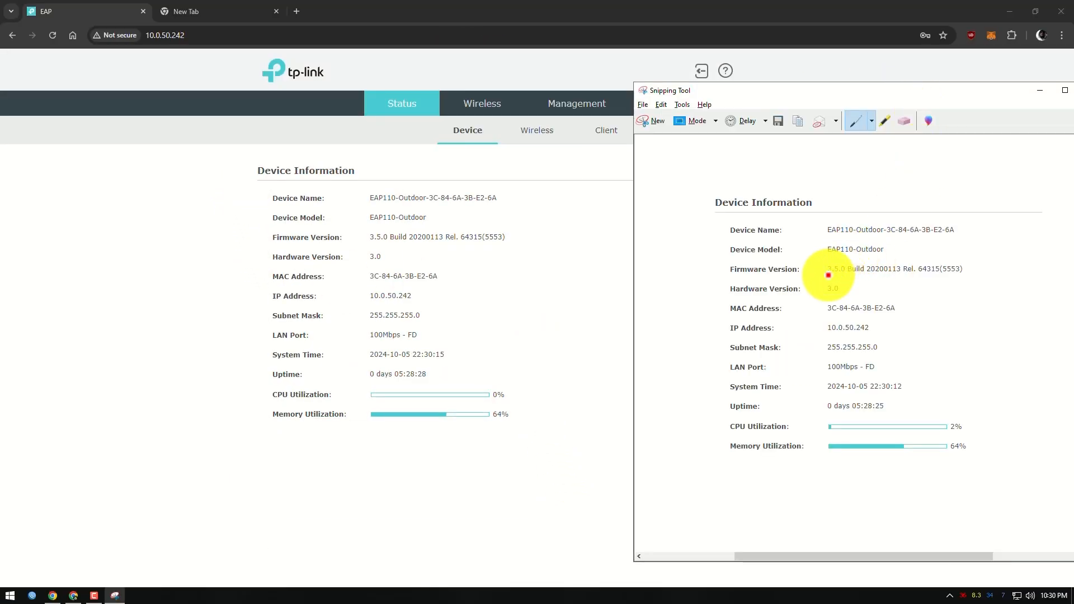
pyautogui.moveTo(828, 275); pyautogui.dragTo(966, 278)
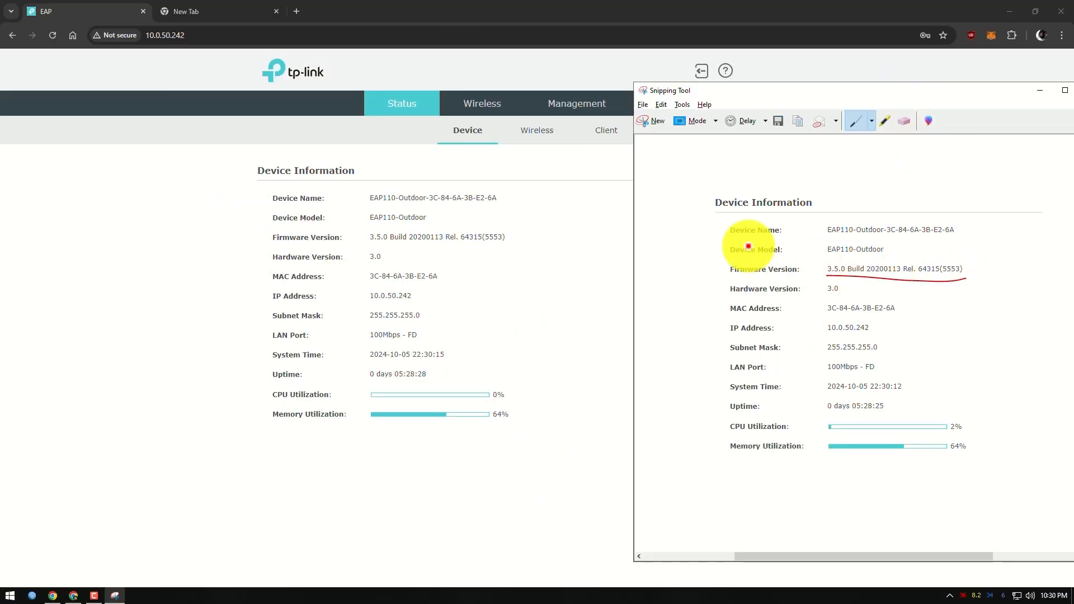
pyautogui.click(575, 216)
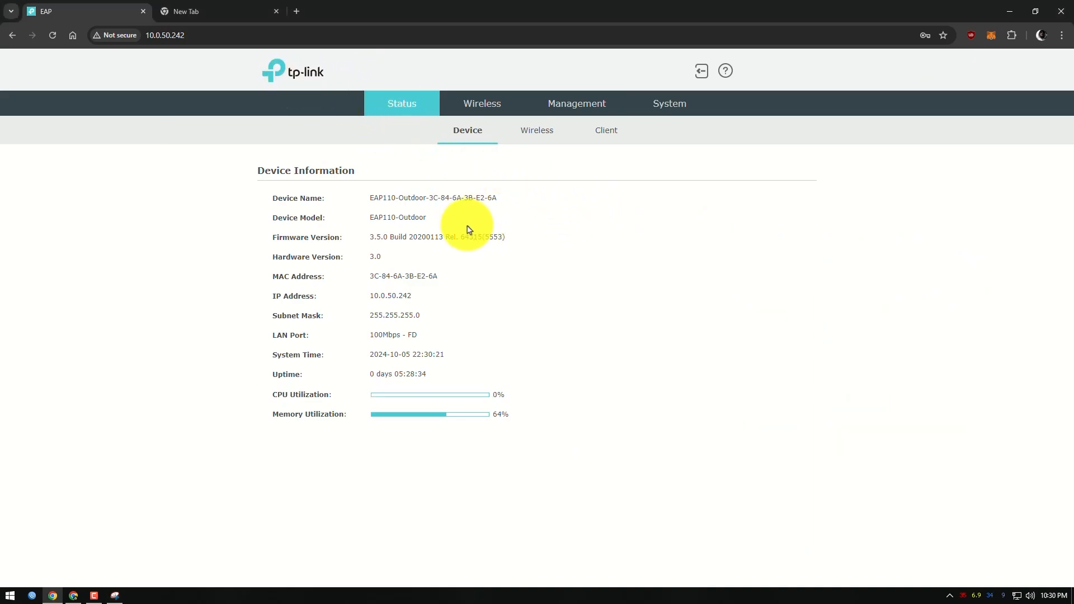
# Copy the EAP110-Outdoor part of the device name from the device information
pyautogui.moveTo(369, 202); pyautogui.dragTo(424, 200)
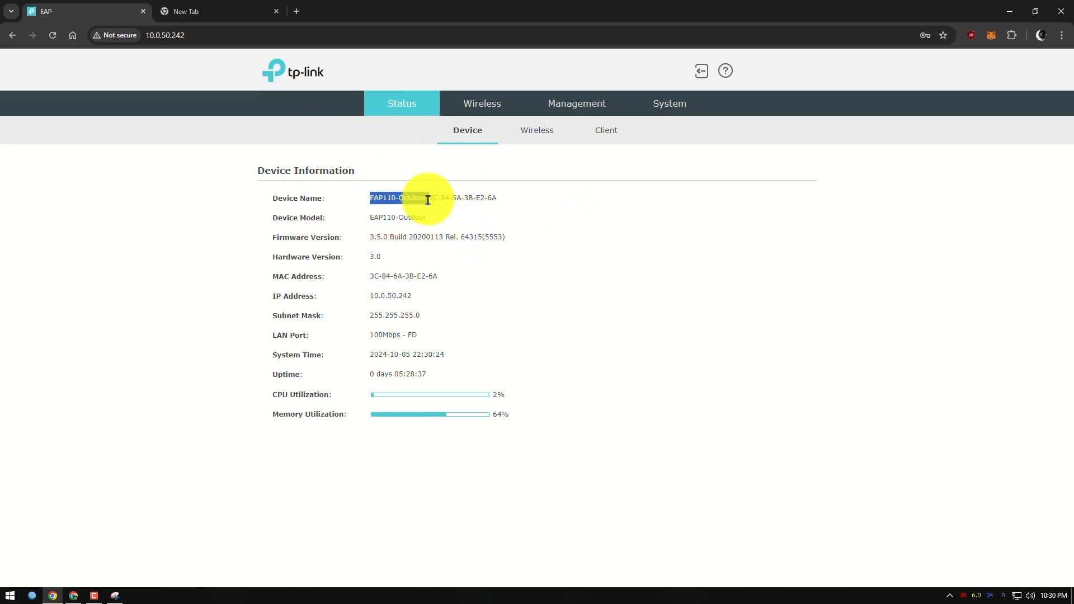
pyautogui.rightClick(425, 201)
pyautogui.click(442, 208)
# Search the web in a new tab for "tplink EAP110-Outdoor" and open the support download page of the product on TP-Link's site
pyautogui.click(297, 11)
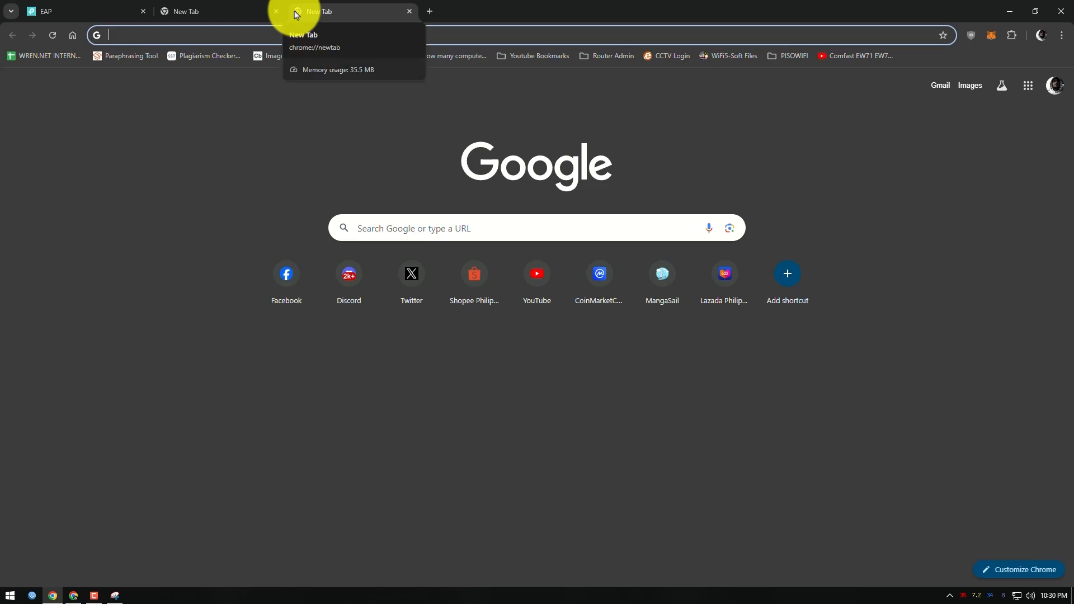
pyautogui.write('tp')
pyautogui.press('Right')
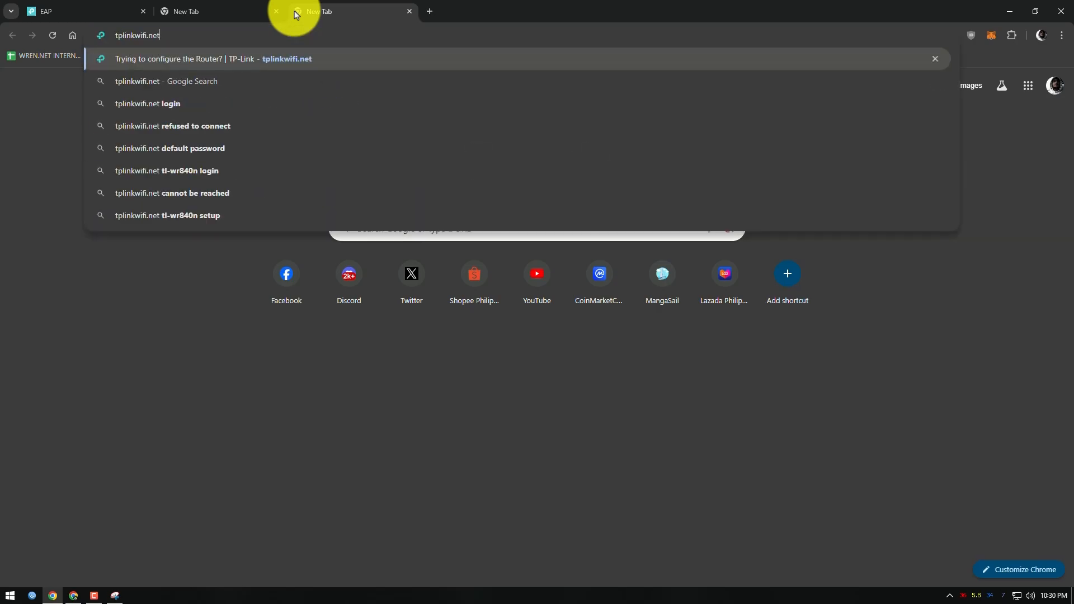
pyautogui.press('BackSpace')
pyautogui.press('BackSpace')
pyautogui.press('BackSpace')
pyautogui.press('BackSpace')
pyautogui.press('BackSpace')
pyautogui.press('BackSpace')
pyautogui.press('BackSpace')
pyautogui.press('BackSpace')
pyautogui.write('EAP110-Outdoor')
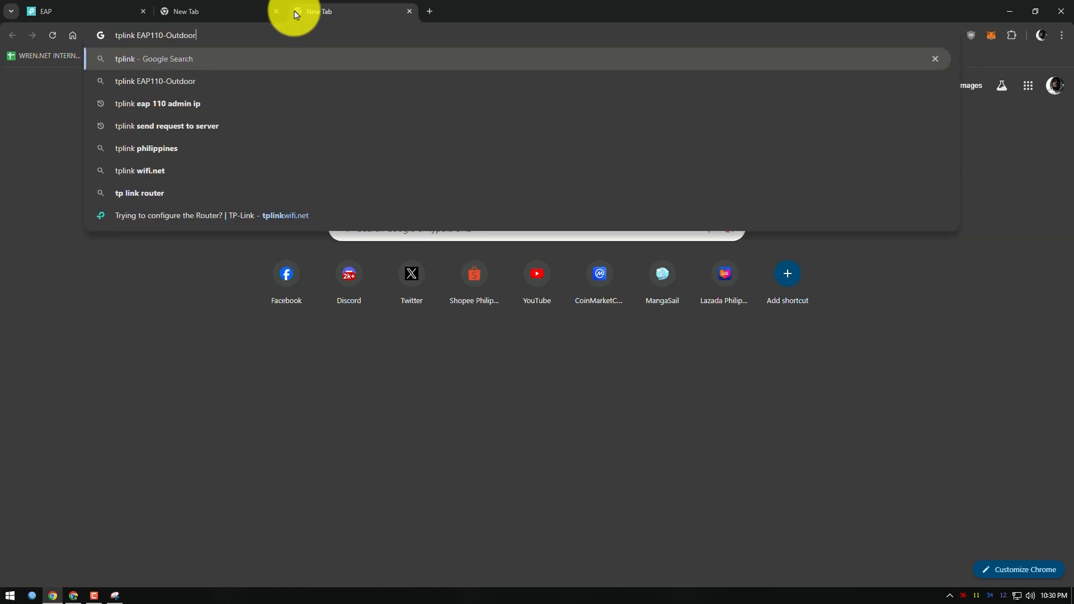
pyautogui.press('Return')
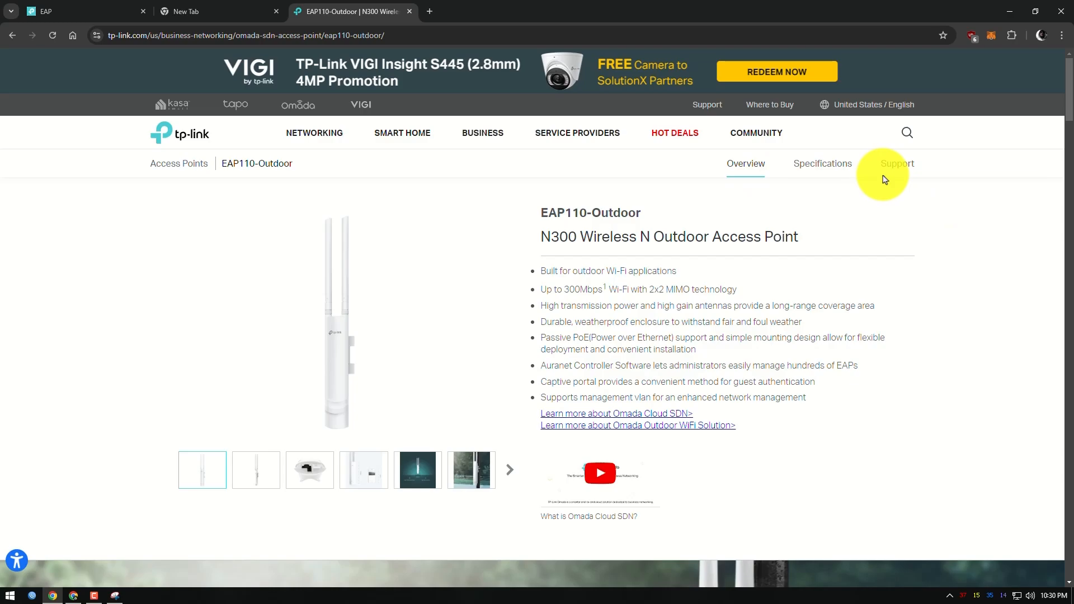
pyautogui.click(895, 163)
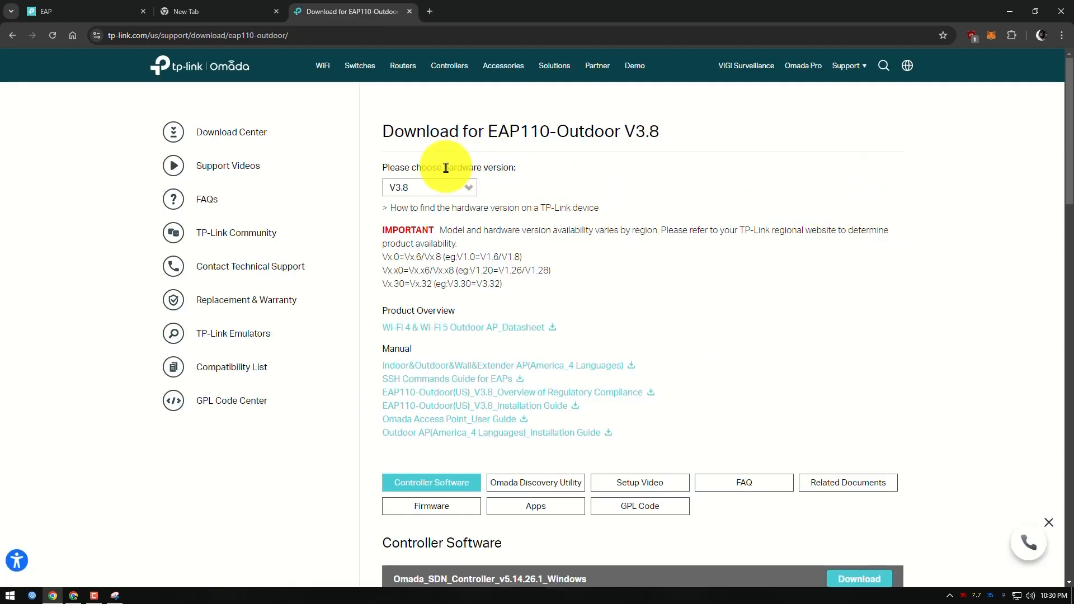
# Check the hardware version in the access point's device information and choose the matching V3 on the TP-Link download page
pyautogui.moveTo(446, 168); pyautogui.dragTo(641, 177)
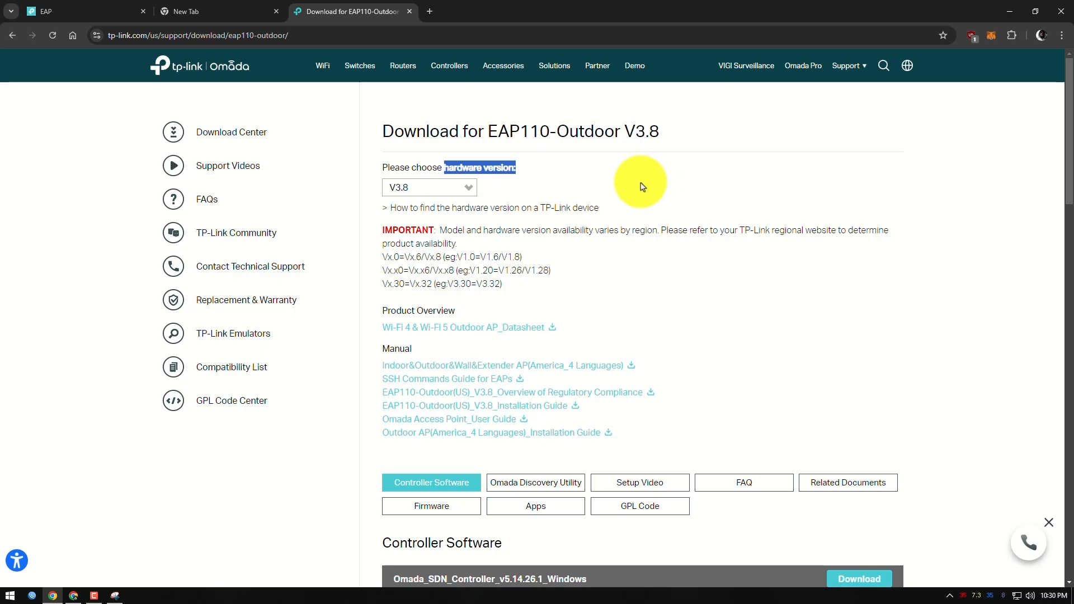
pyautogui.click(45, 11)
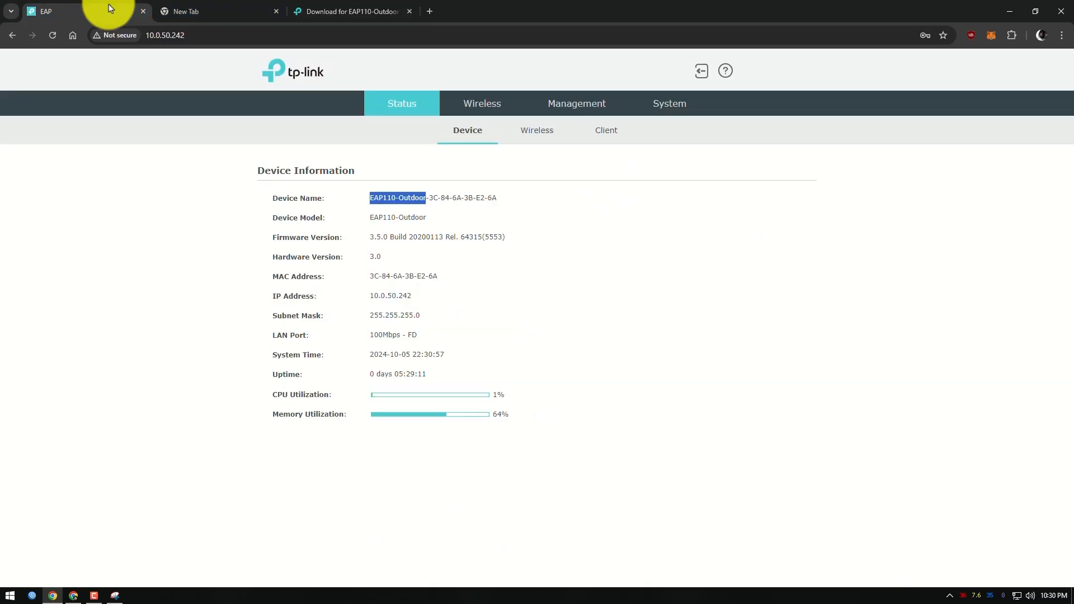
pyautogui.doubleClick(374, 256)
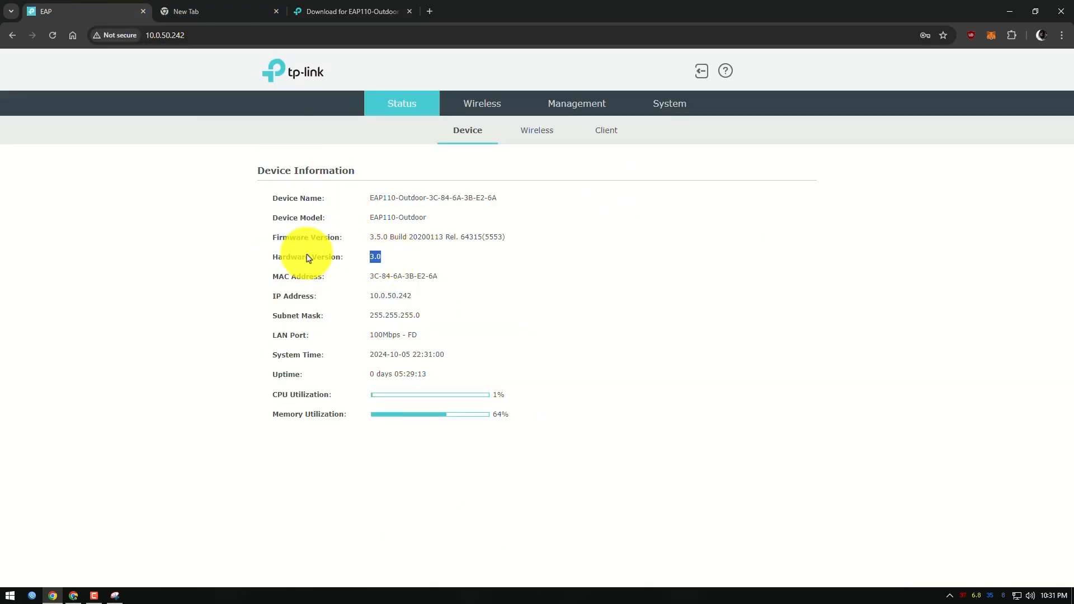
pyautogui.click(358, 11)
pyautogui.click(431, 188)
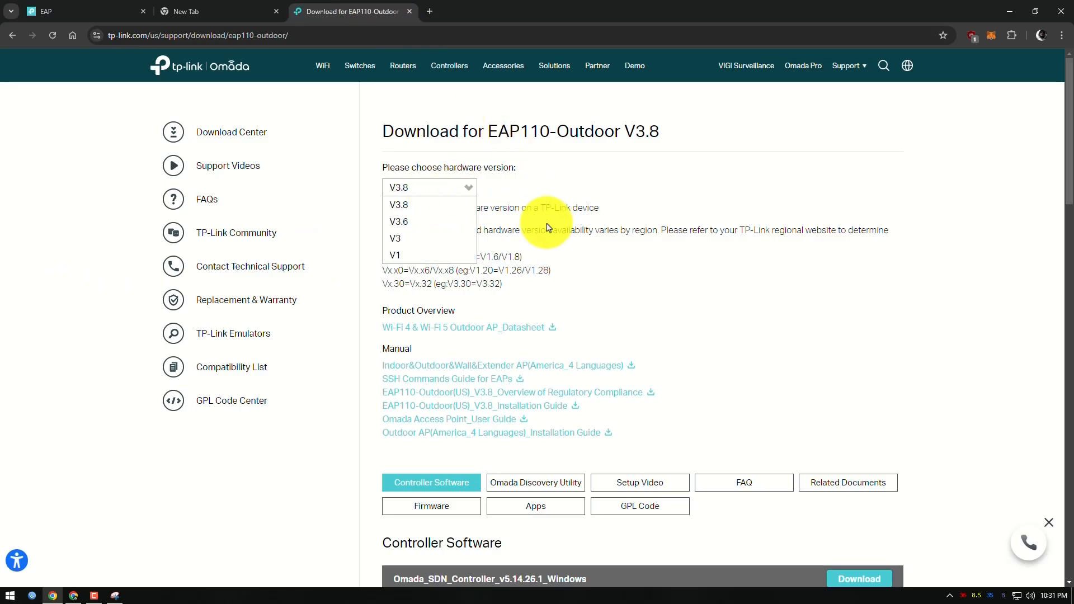
pyautogui.click(418, 240)
# Show the firmware downloads for V3 and examine the published date of EAP110-Outdoor(US)_V3_5.0.7 Build 20230410
pyautogui.scroll(-3, 628, 296)
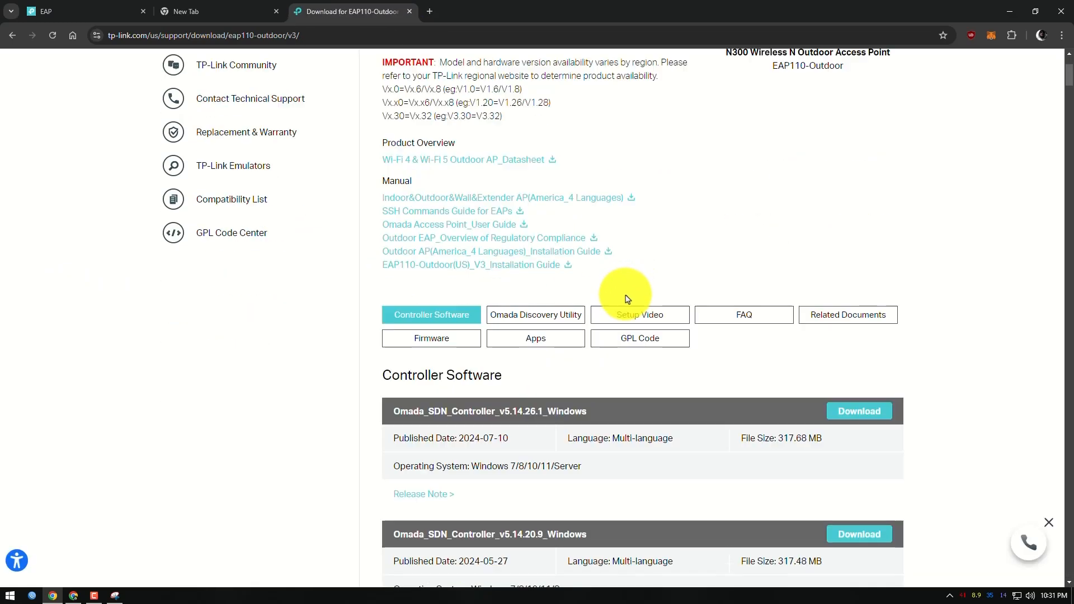
pyautogui.scroll(3, 685, 270)
pyautogui.scroll(-3, 685, 269)
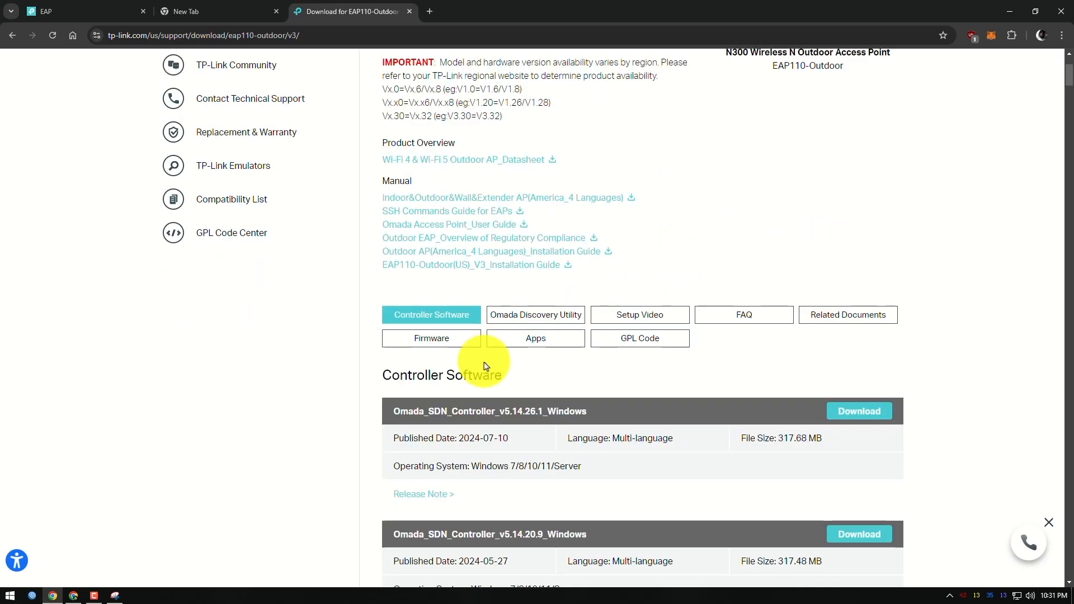
pyautogui.click(439, 341)
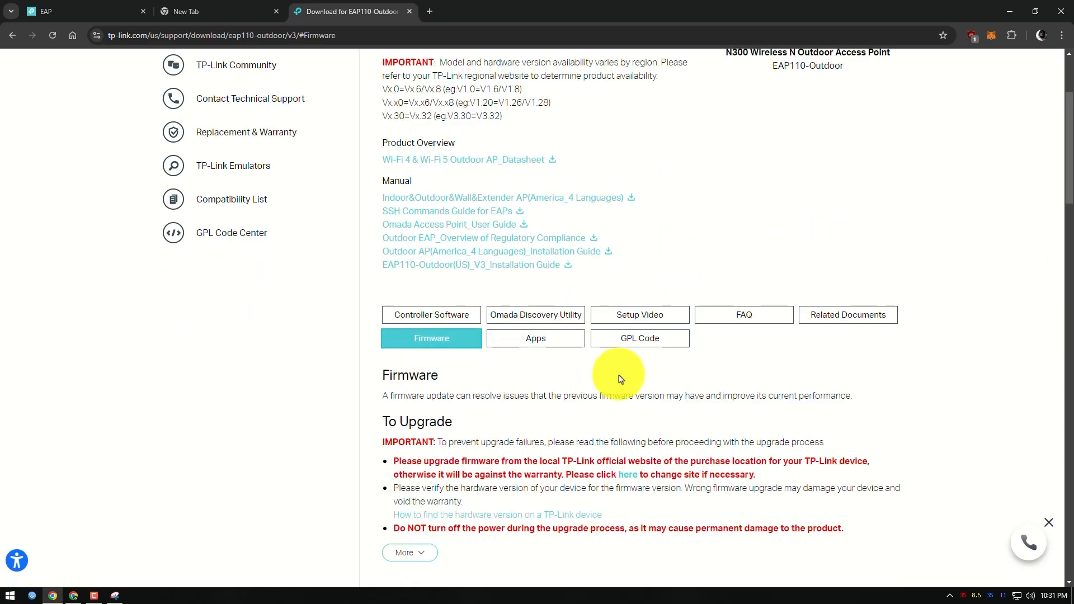
pyautogui.scroll(-6, 619, 379)
pyautogui.moveTo(456, 293); pyautogui.dragTo(598, 300)
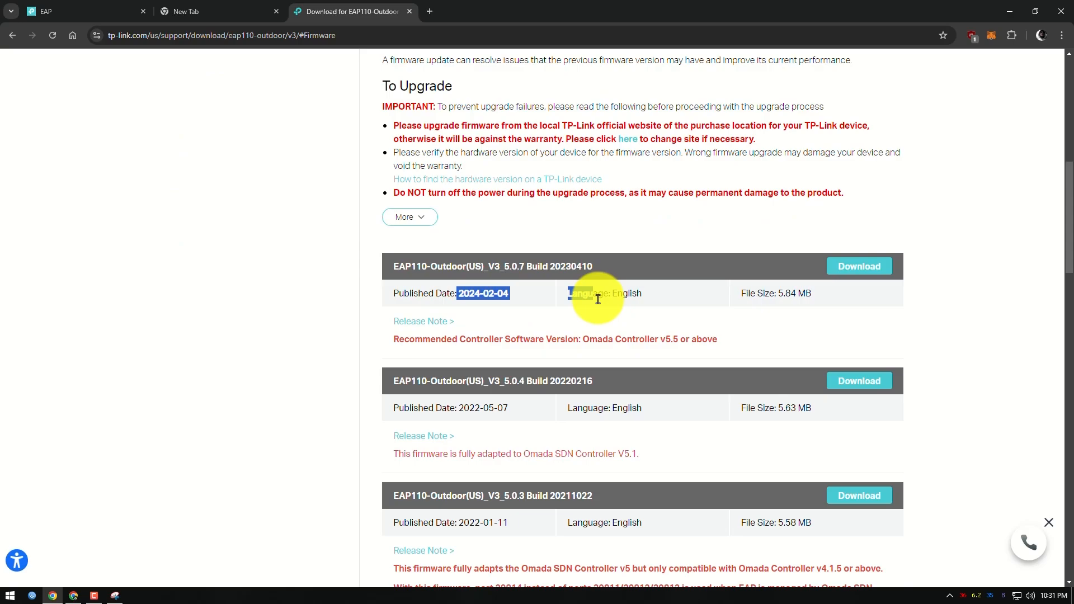
pyautogui.click(481, 294)
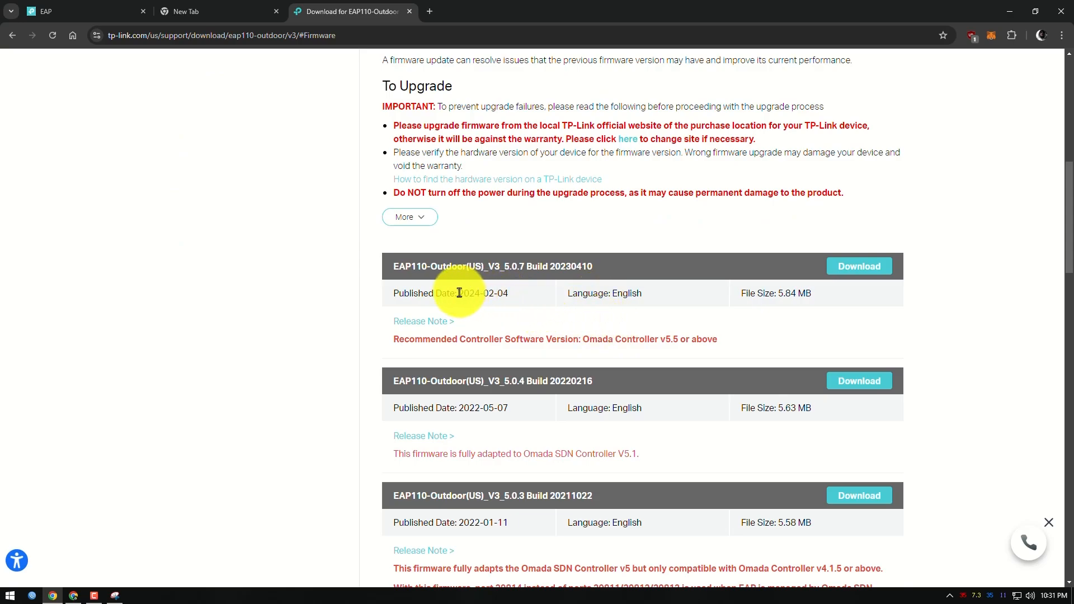
pyautogui.moveTo(459, 292); pyautogui.dragTo(544, 305)
pyautogui.click(418, 297)
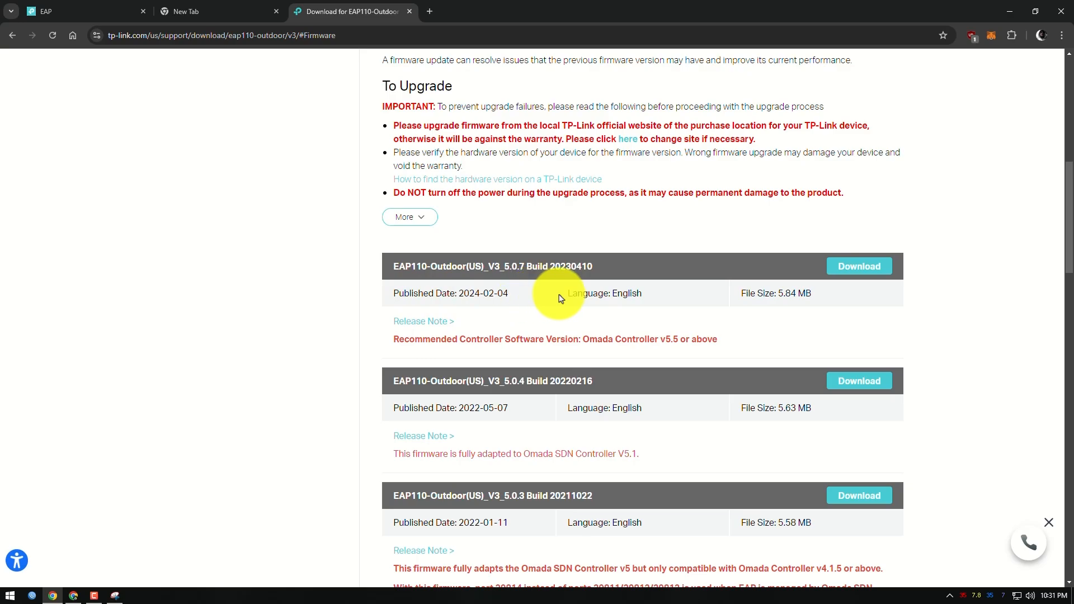
# Download the EAP110-Outdoor(US)_V3_5.0.7 Build 20230410 firmware, reusing the existing complete file, and open the downloaded archive
pyautogui.click(860, 268)
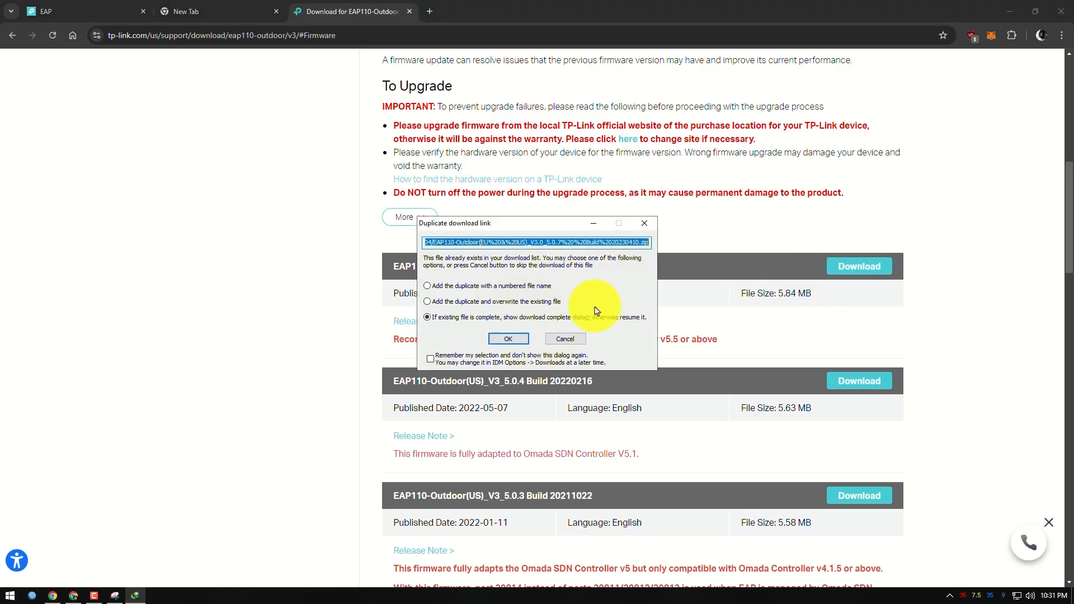
pyautogui.click(520, 343)
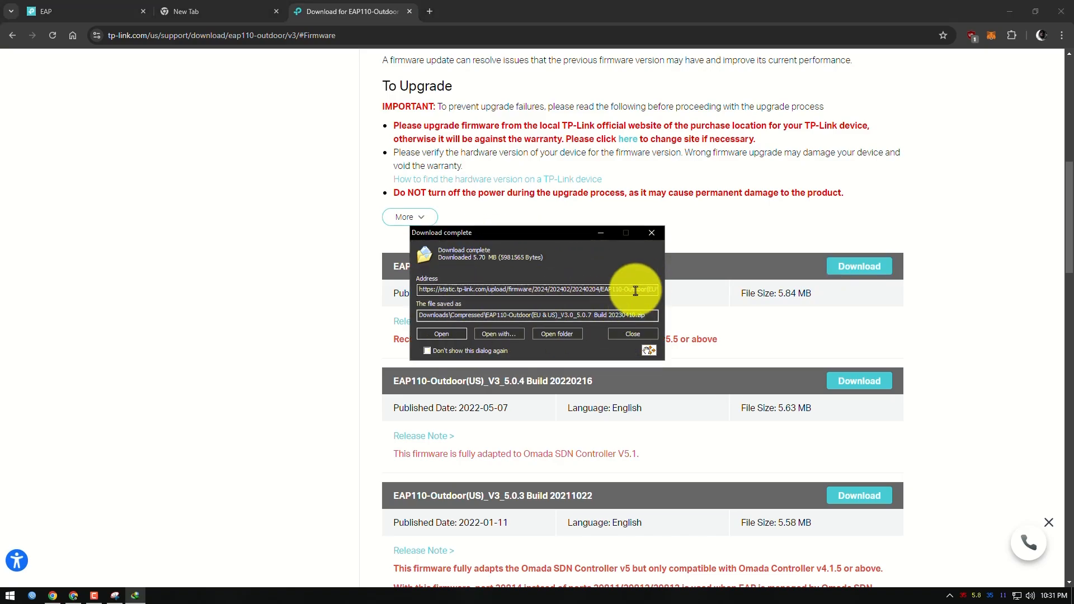
pyautogui.click(442, 336)
# Extract the archive's EAP110-Outdoo_V3.0_5.0.7 Build 20230410 folder to the Desktop, replacing all existing files, and close the archive
pyautogui.click(257, 265)
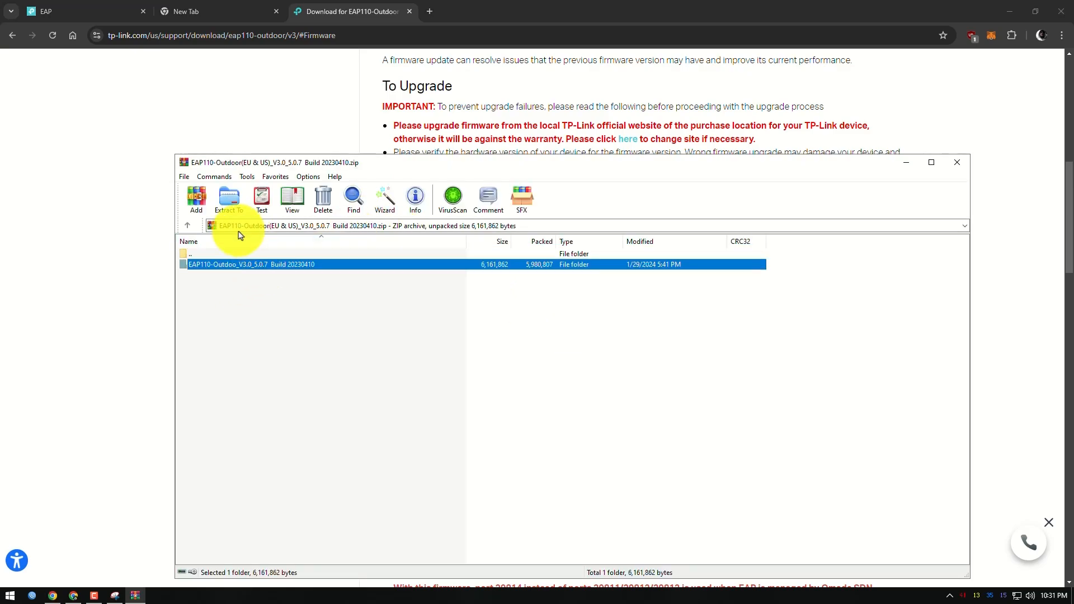
pyautogui.click(228, 201)
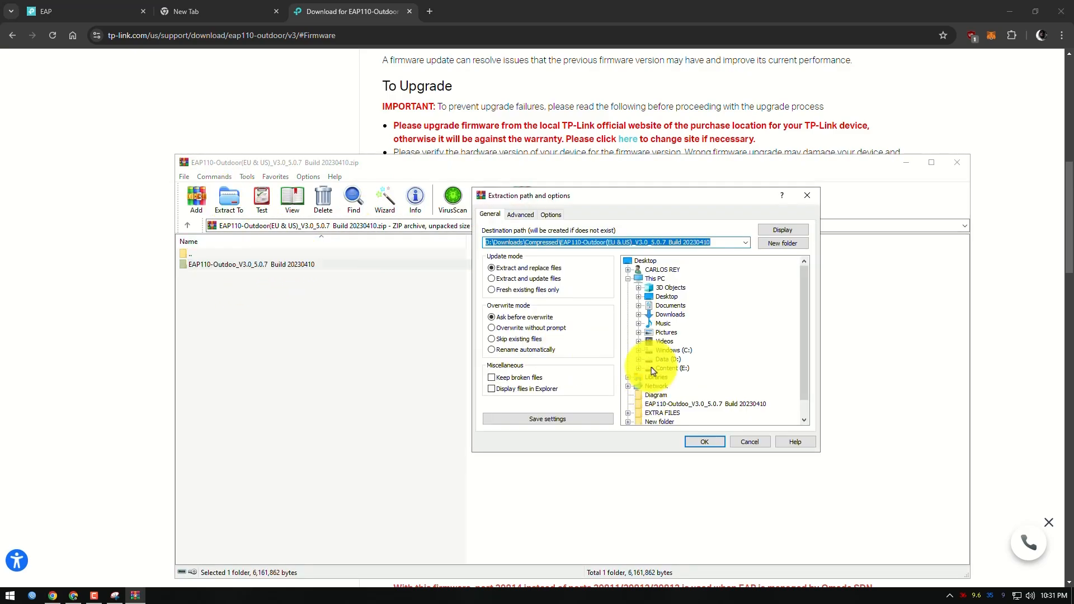
pyautogui.click(645, 261)
pyautogui.click(705, 442)
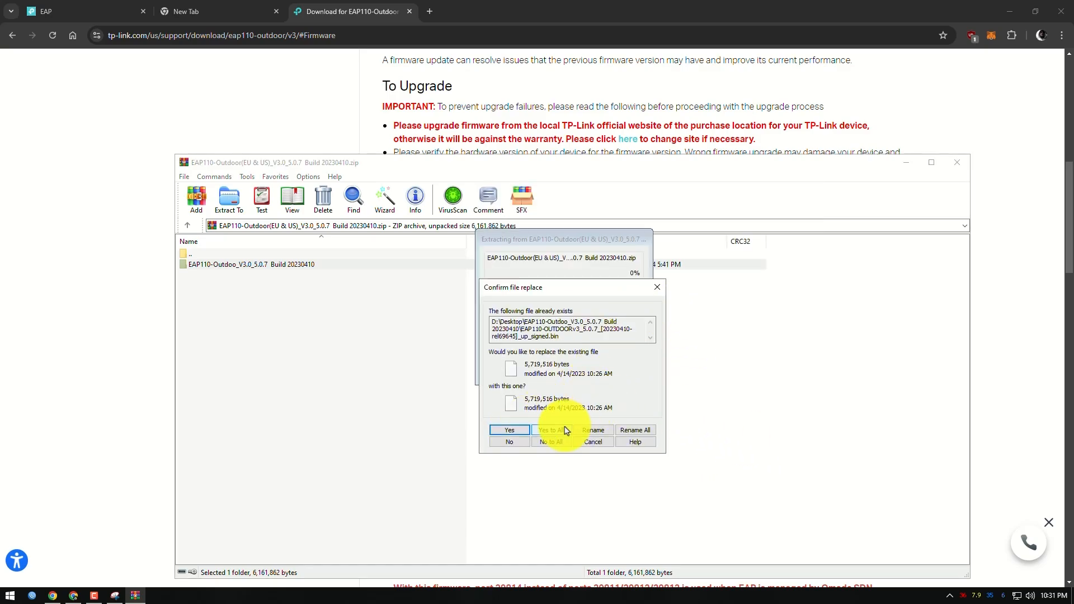
pyautogui.click(565, 431)
pyautogui.click(963, 163)
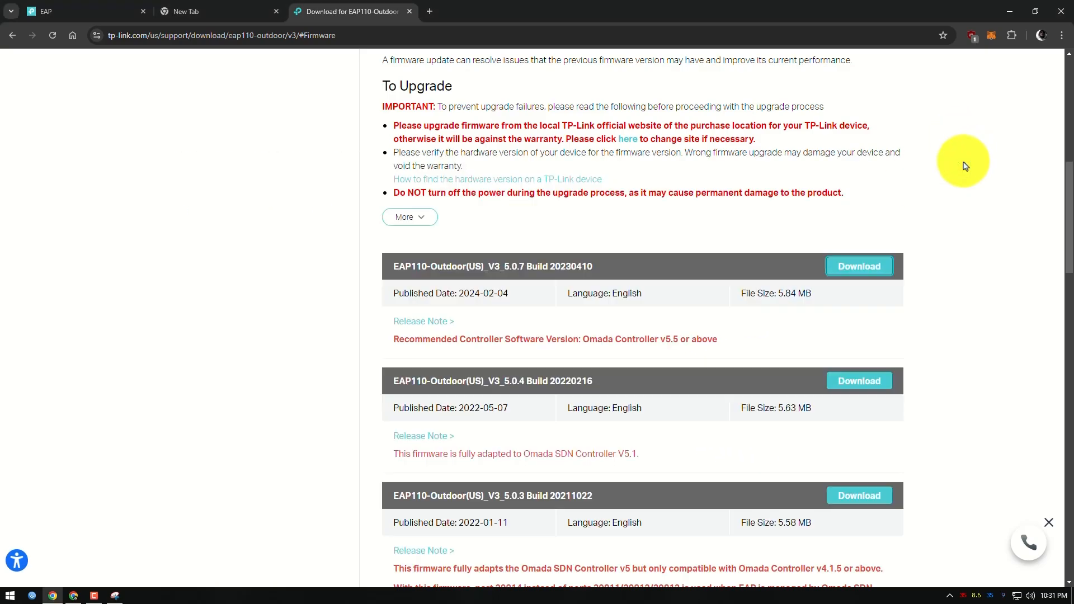
# Return to the access point's management page and open its Firmware Update settings
pyautogui.click(35, 11)
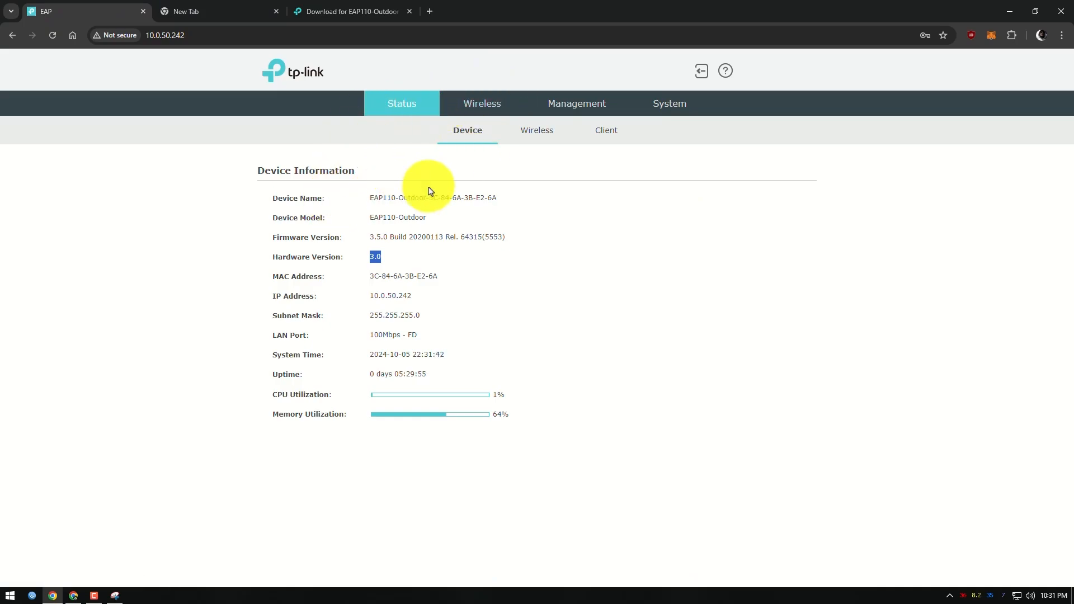
pyautogui.click(675, 106)
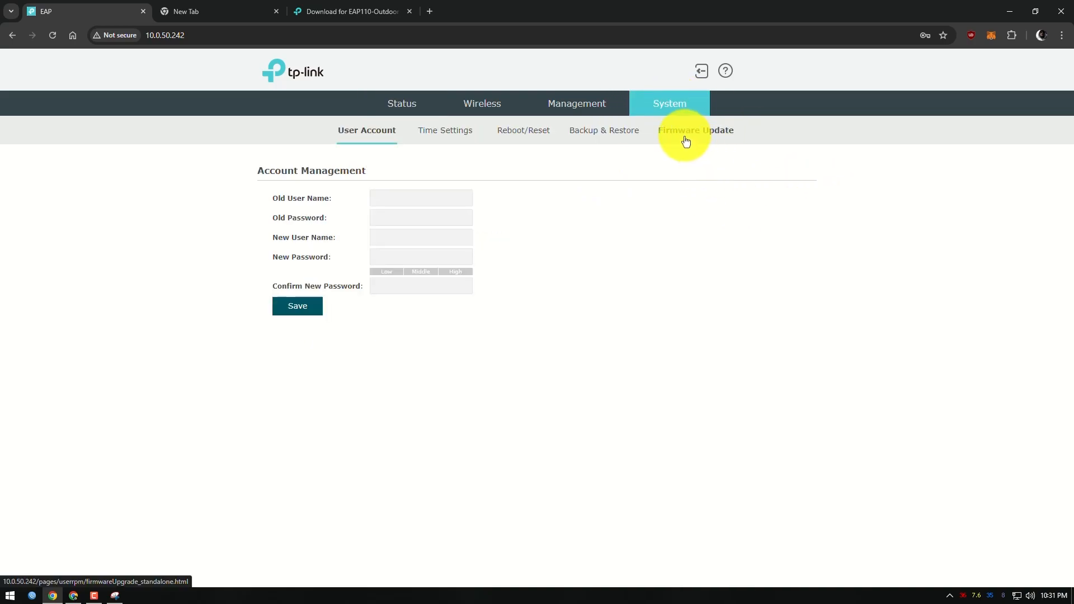
pyautogui.click(686, 140)
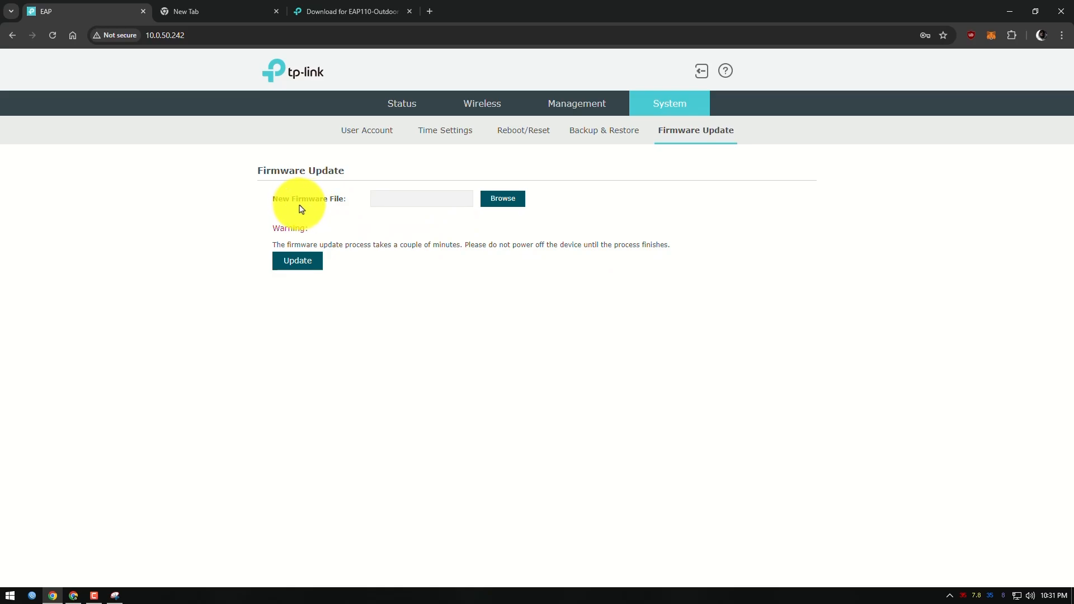
# Load EAP110-OUTDOORv3_5.0.7_[20230410-rel69645]_up_signed.bin from the extracted Desktop folder as the new firmware file, and start and confirm the update
pyautogui.click(512, 203)
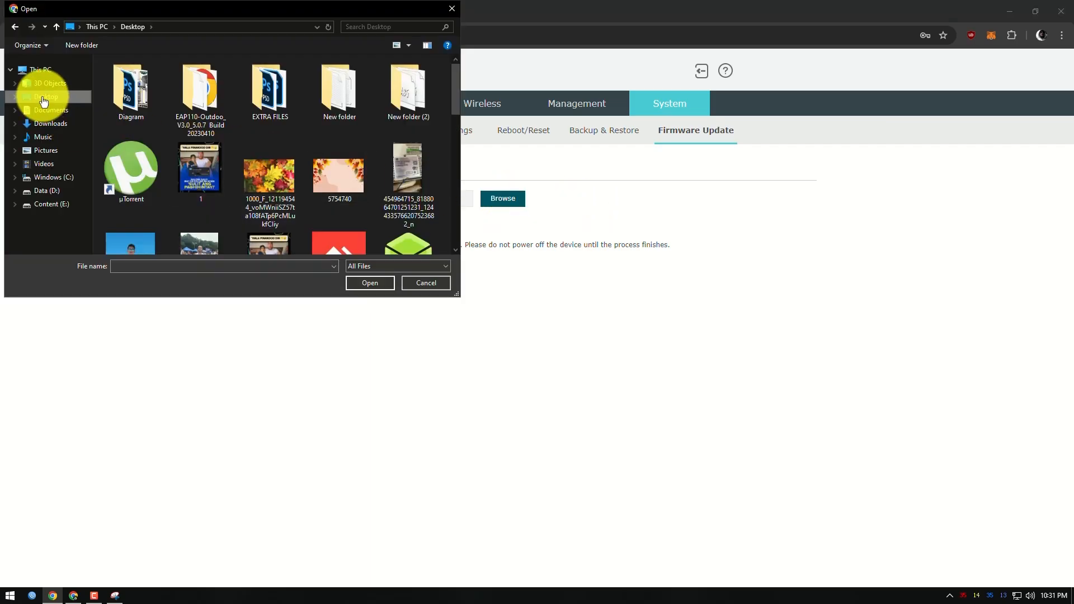
pyautogui.click(44, 99)
pyautogui.scroll(-6, 283, 175)
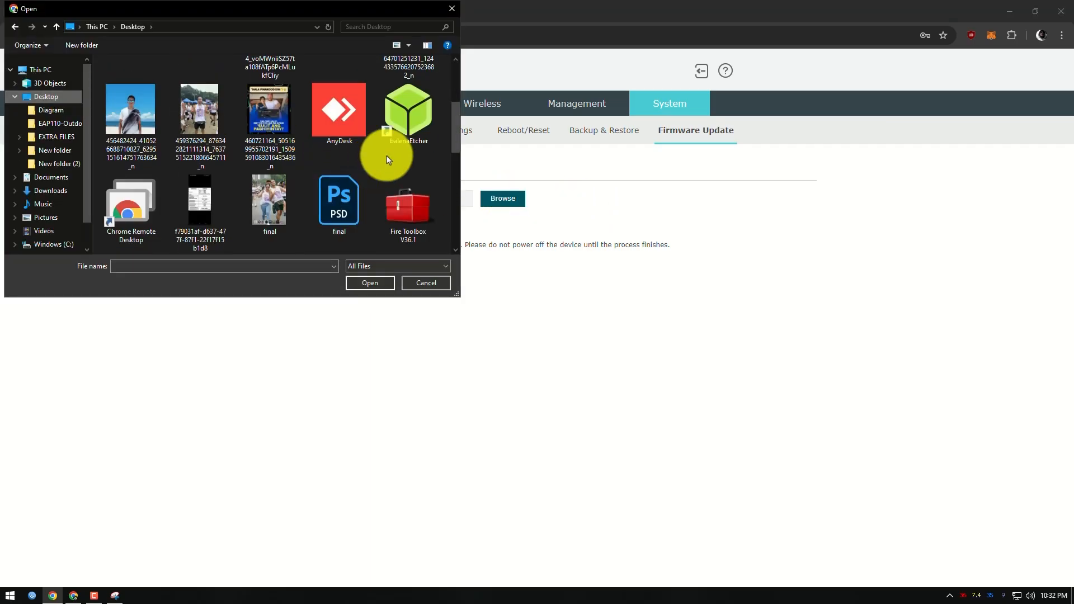
pyautogui.scroll(6, 307, 168)
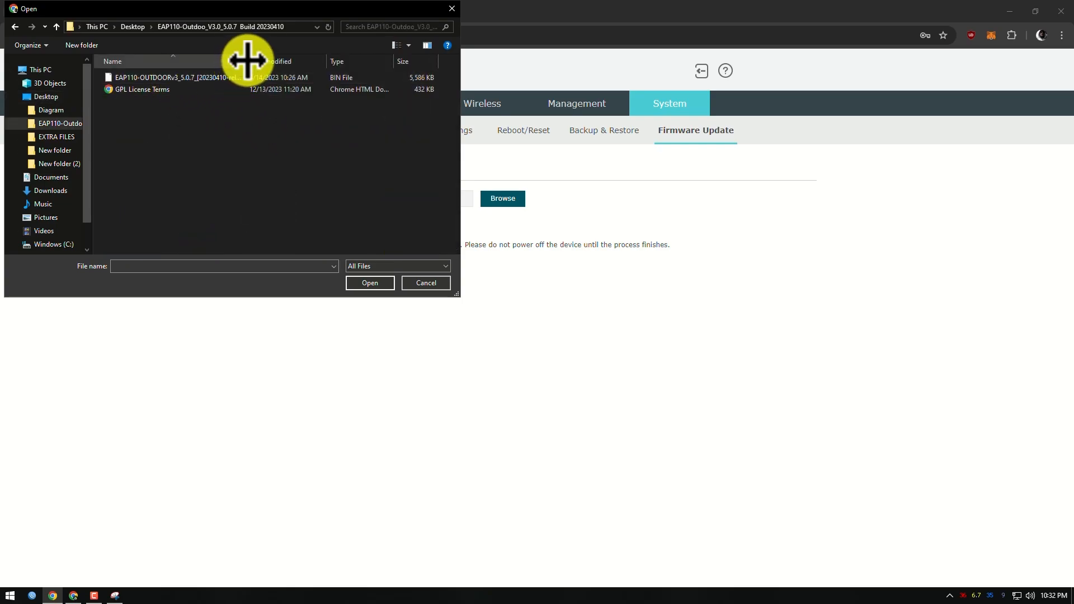
pyautogui.moveTo(247, 61); pyautogui.dragTo(325, 61)
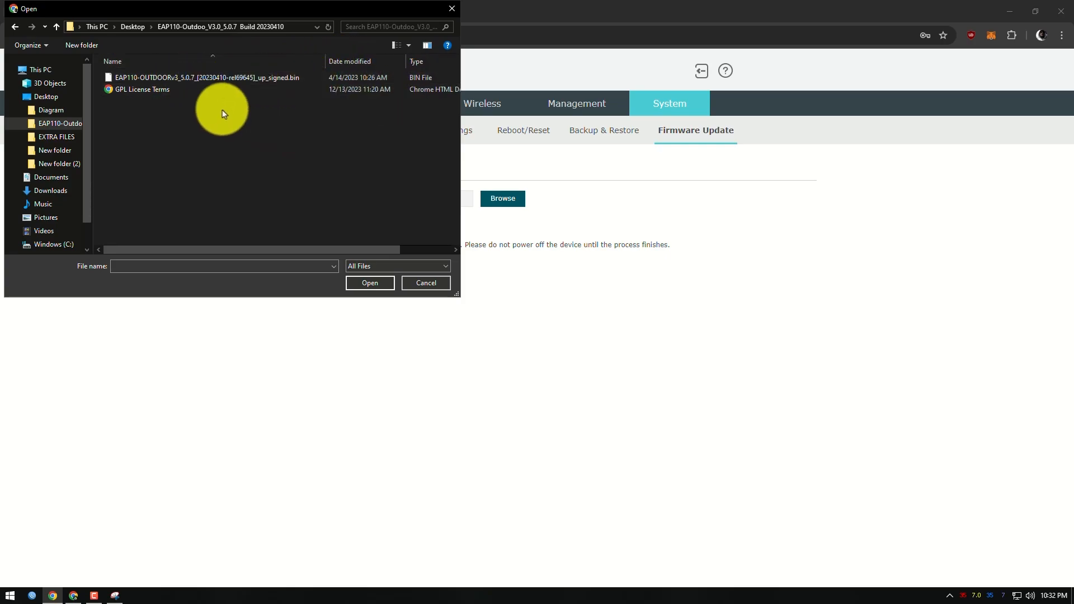
pyautogui.click(224, 79)
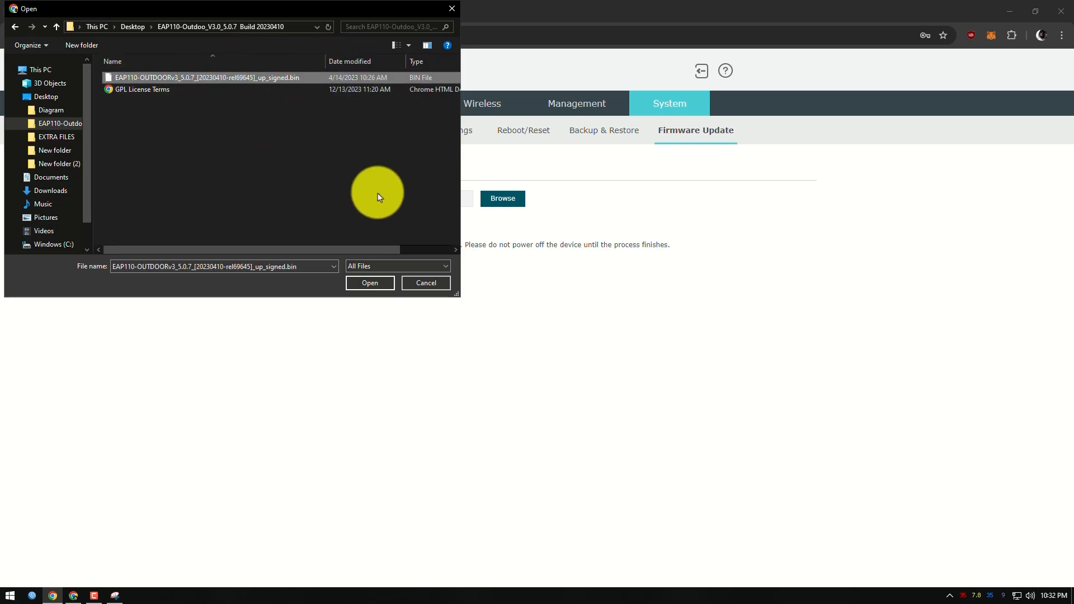
pyautogui.click(370, 285)
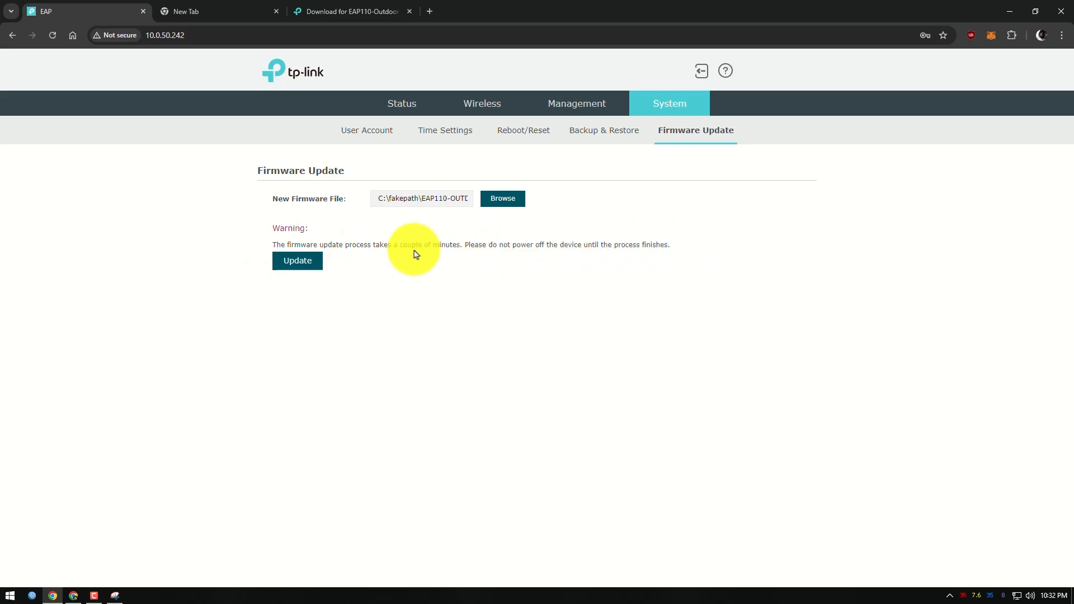
pyautogui.click(298, 268)
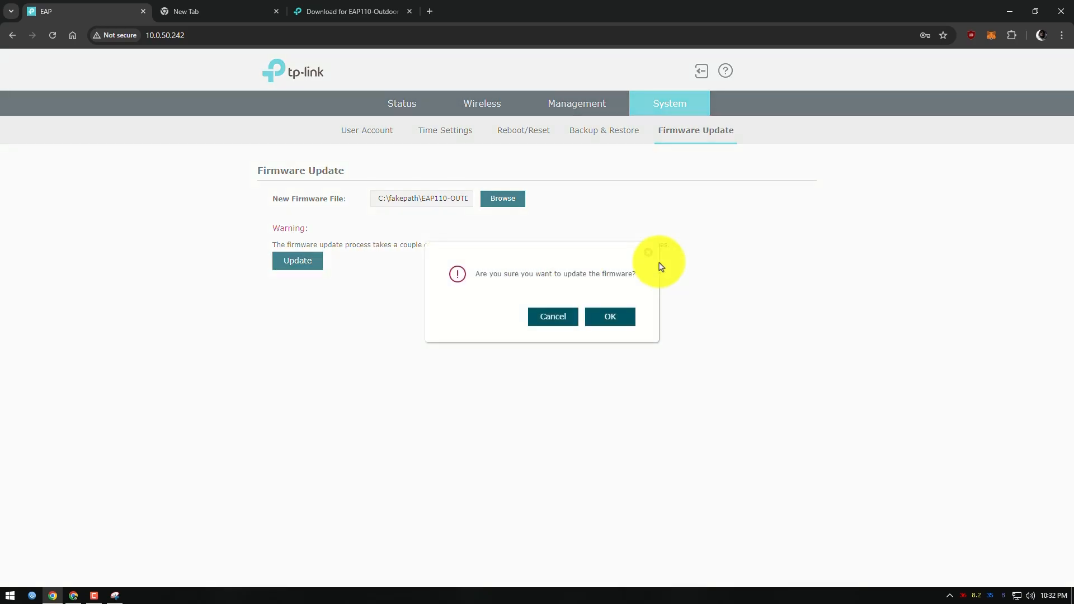
pyautogui.click(617, 322)
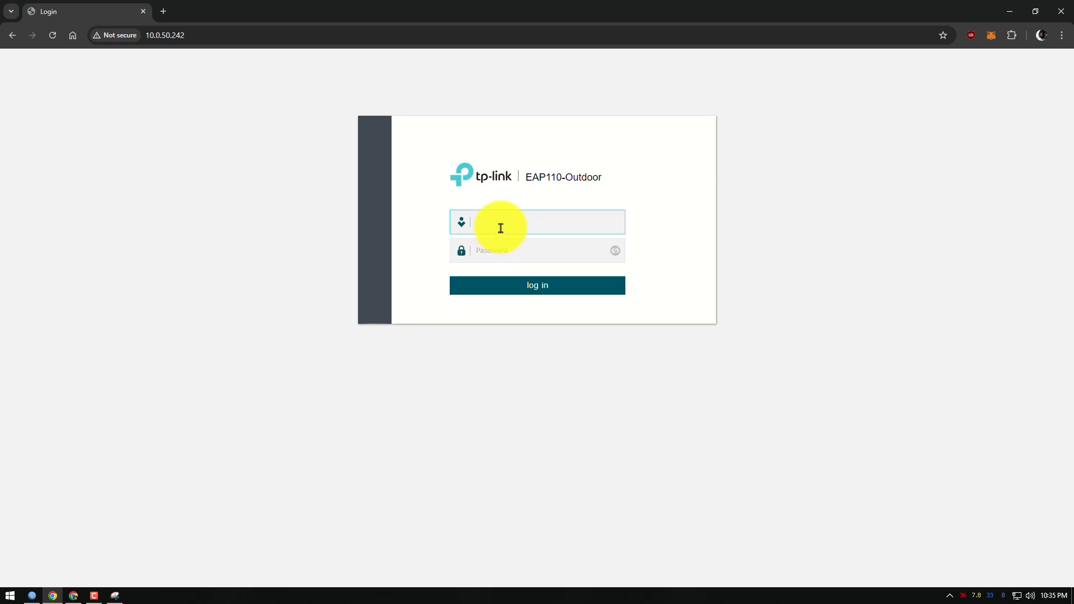
# Try to log in to the access point with the username admin and the account password
pyautogui.write('admin')
pyautogui.press('Tab')
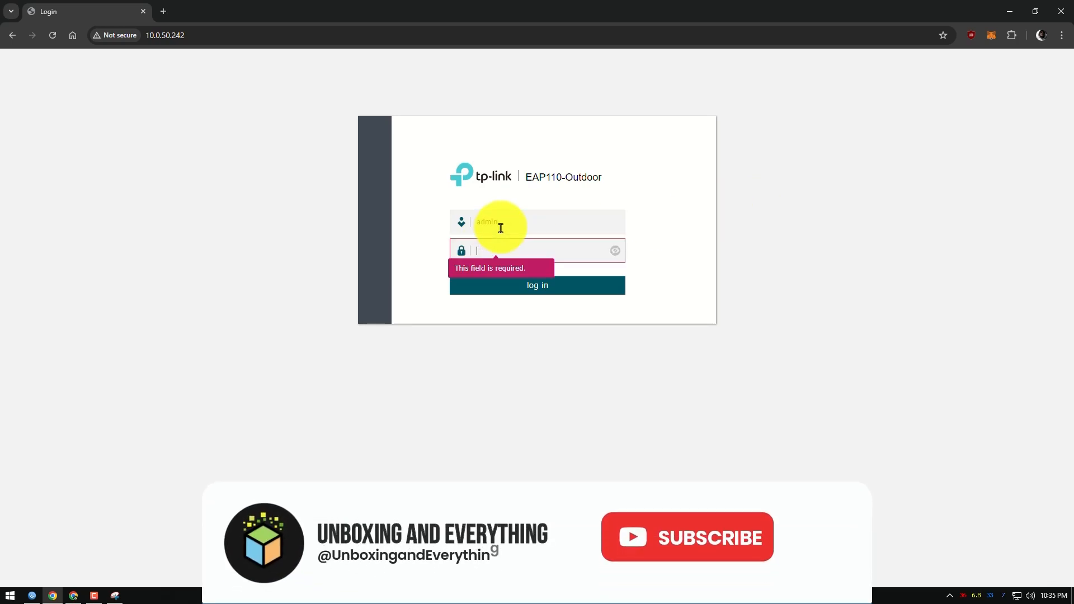
pyautogui.write('admi')
pyautogui.press('Return')
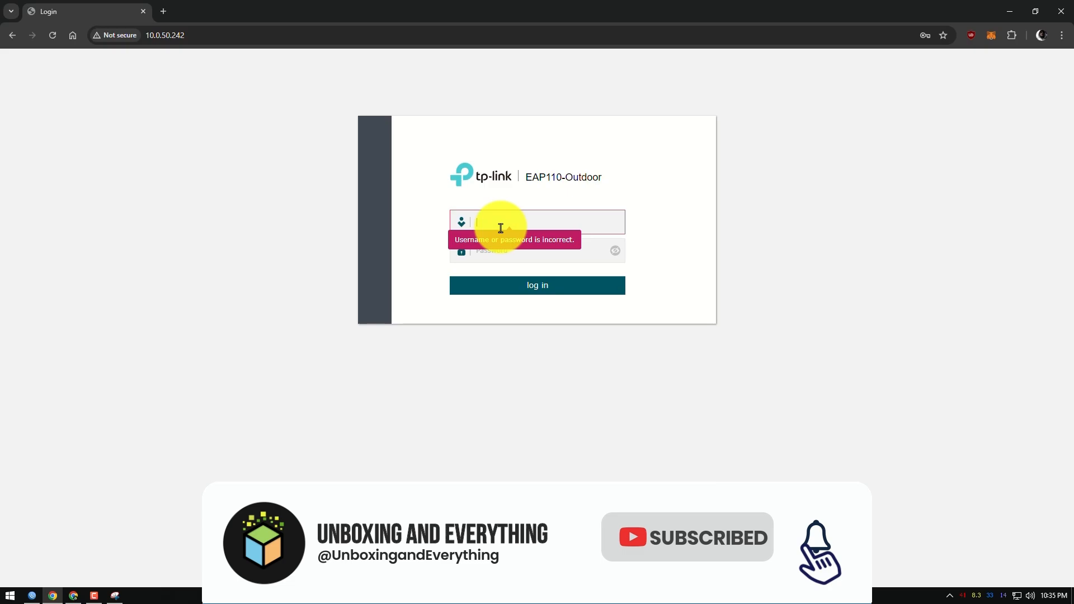
pyautogui.click(519, 228)
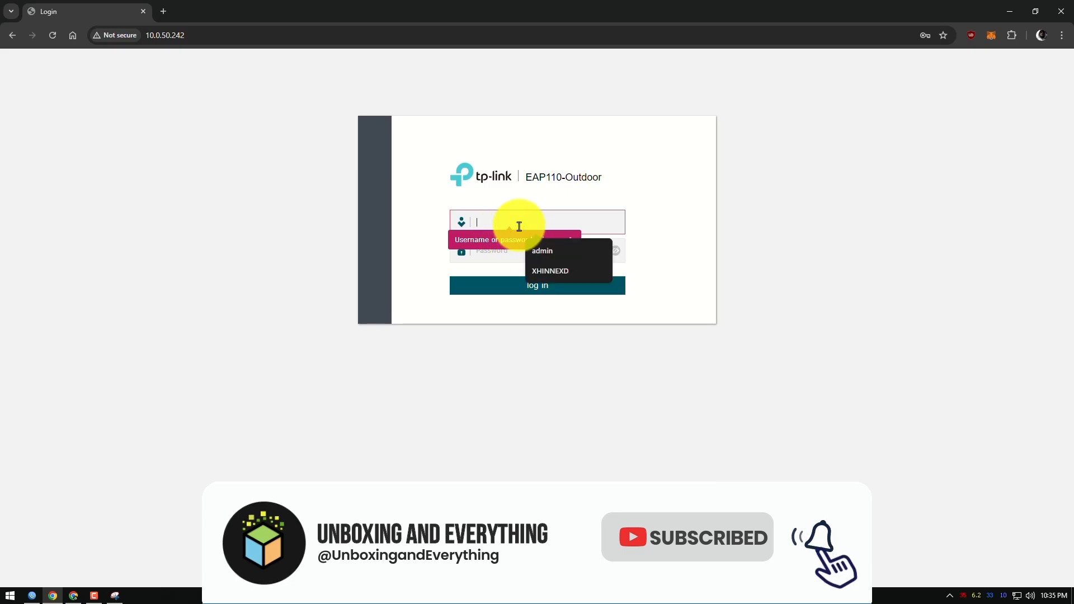
pyautogui.click(673, 210)
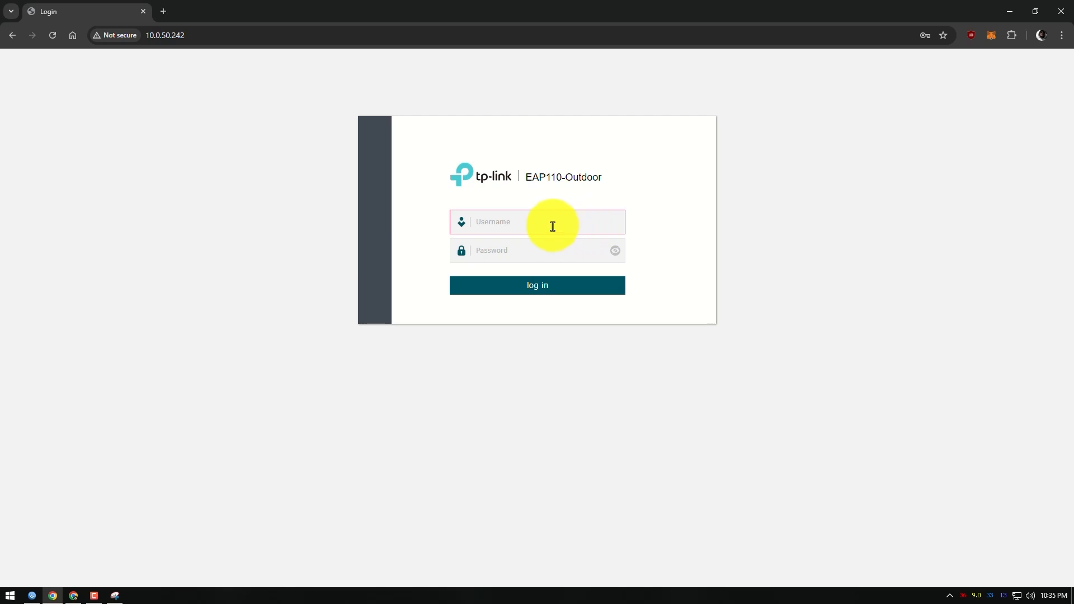
# Log in to the access point with the default username admin and the default account password
pyautogui.click(510, 224)
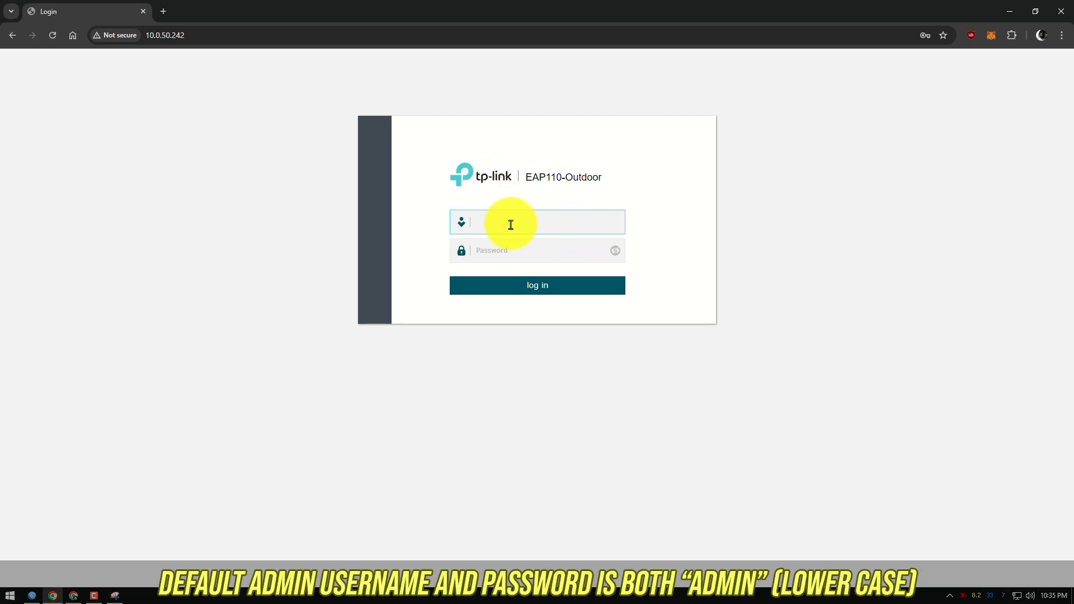
pyautogui.write('admin')
pyautogui.press('Tab')
pyautogui.write('adm')
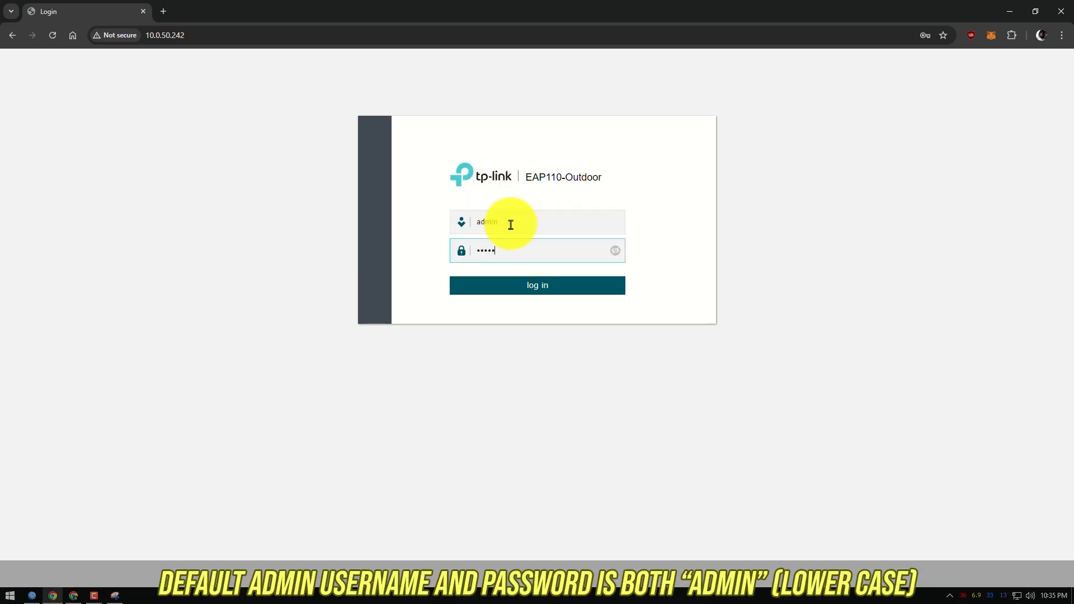
pyautogui.write('in')
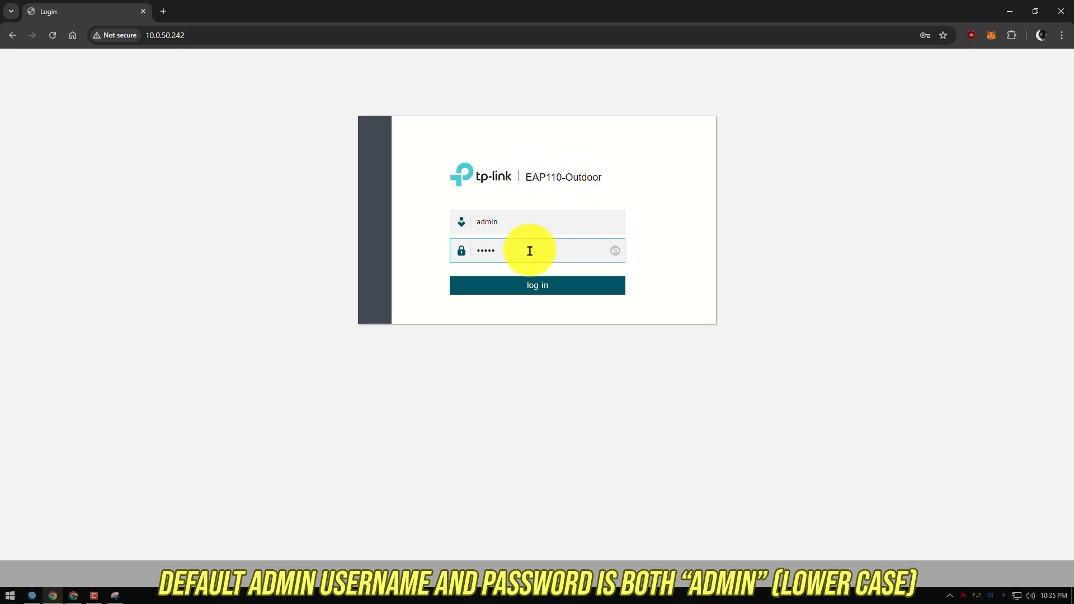
pyautogui.click(532, 293)
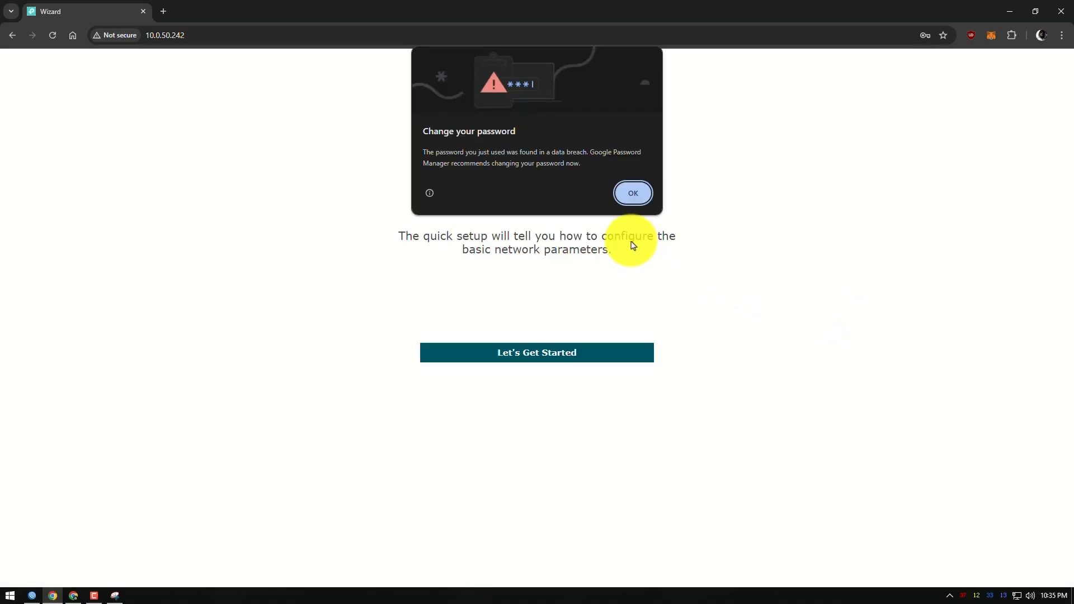
# Start the Quick Setup after dismissing the password warning, and fill in the new account with username admin and a new, confirmed password
pyautogui.click(634, 193)
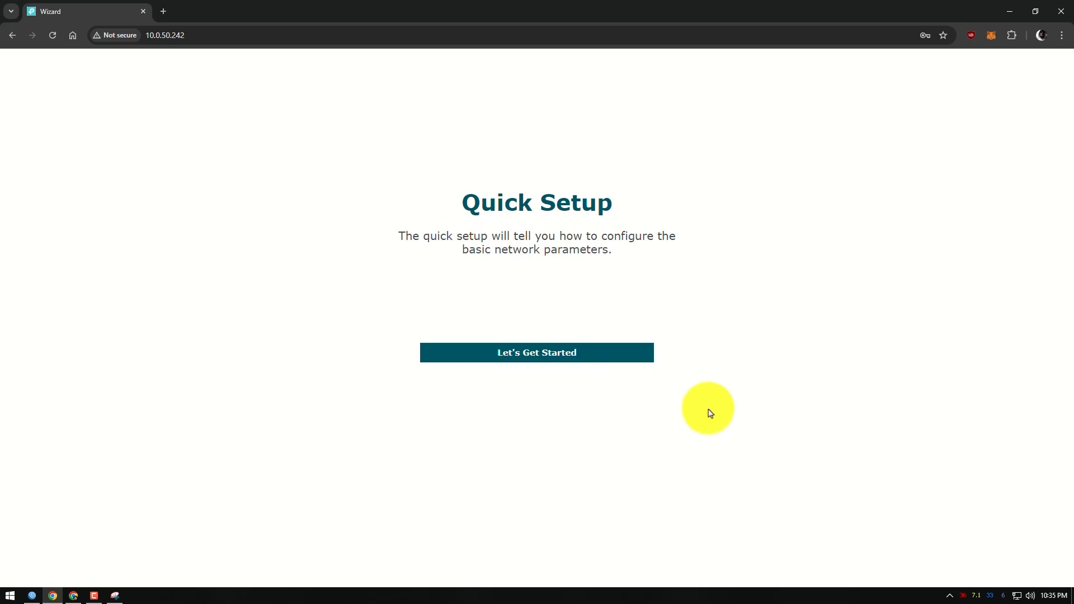
pyautogui.click(543, 360)
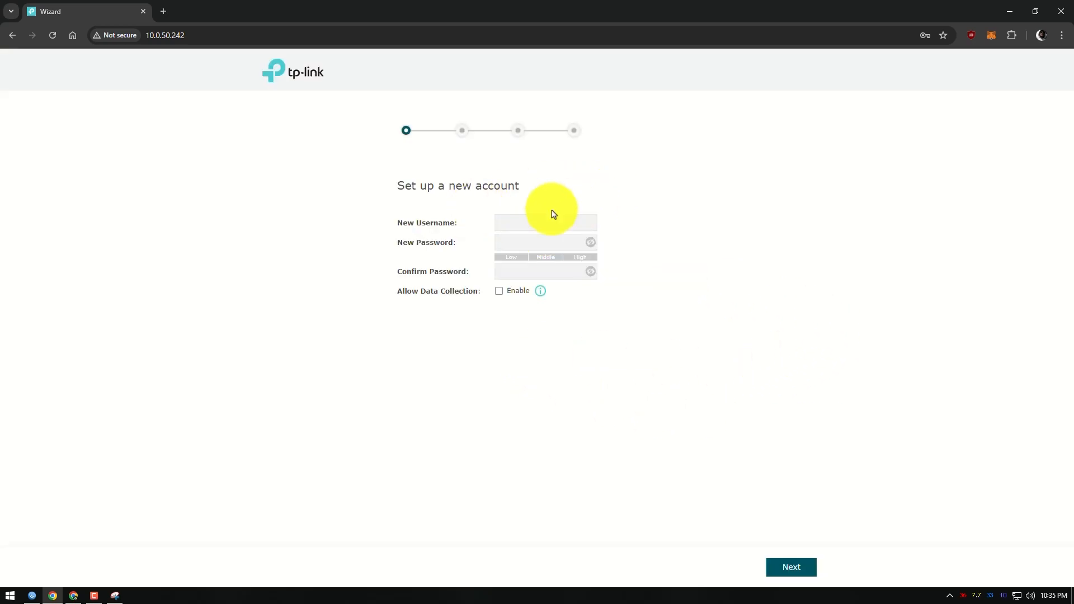
pyautogui.click(496, 223)
pyautogui.write('admin')
pyautogui.press('Tab')
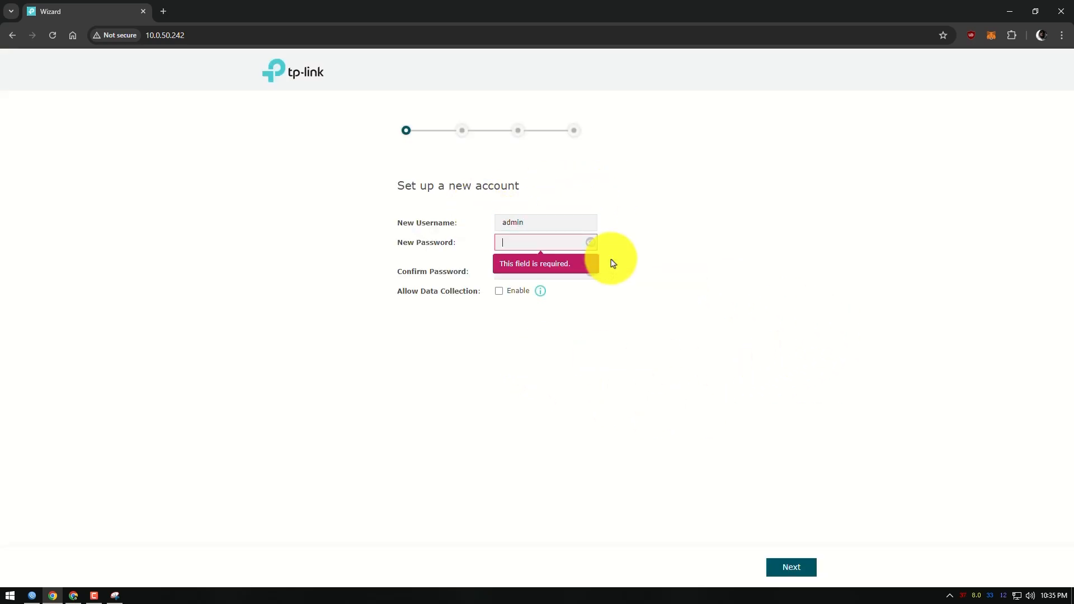
pyautogui.write('admi')
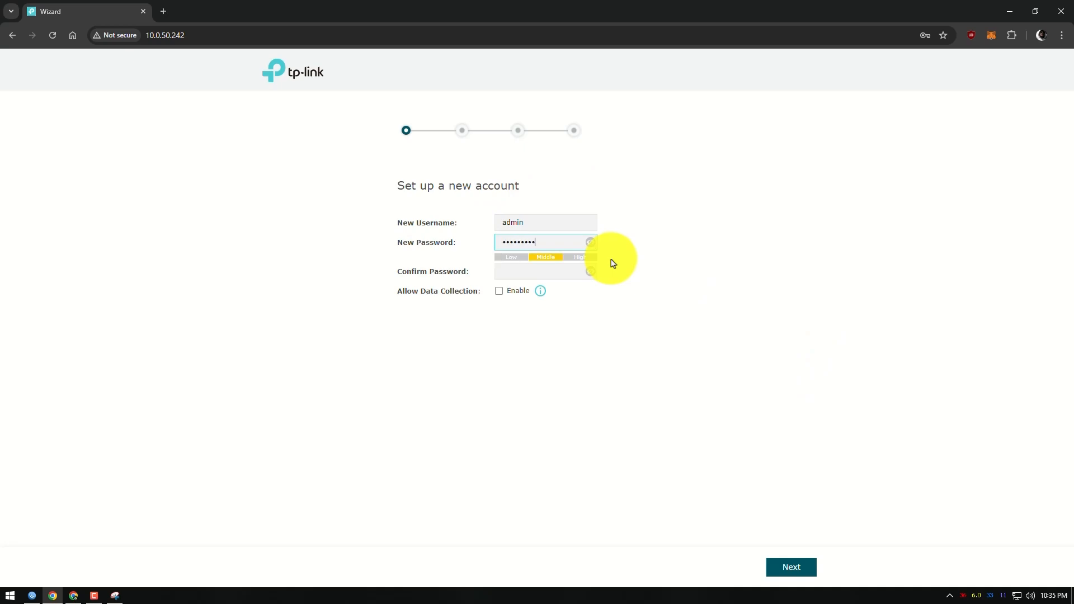
pyautogui.click(538, 270)
pyautogui.write('•')
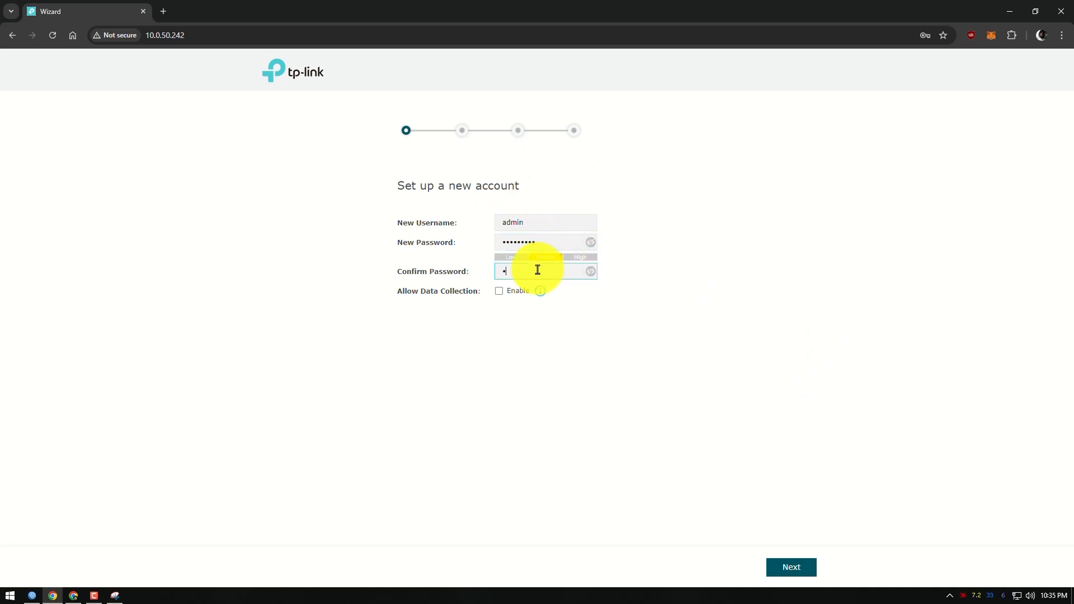
pyautogui.write('•••')
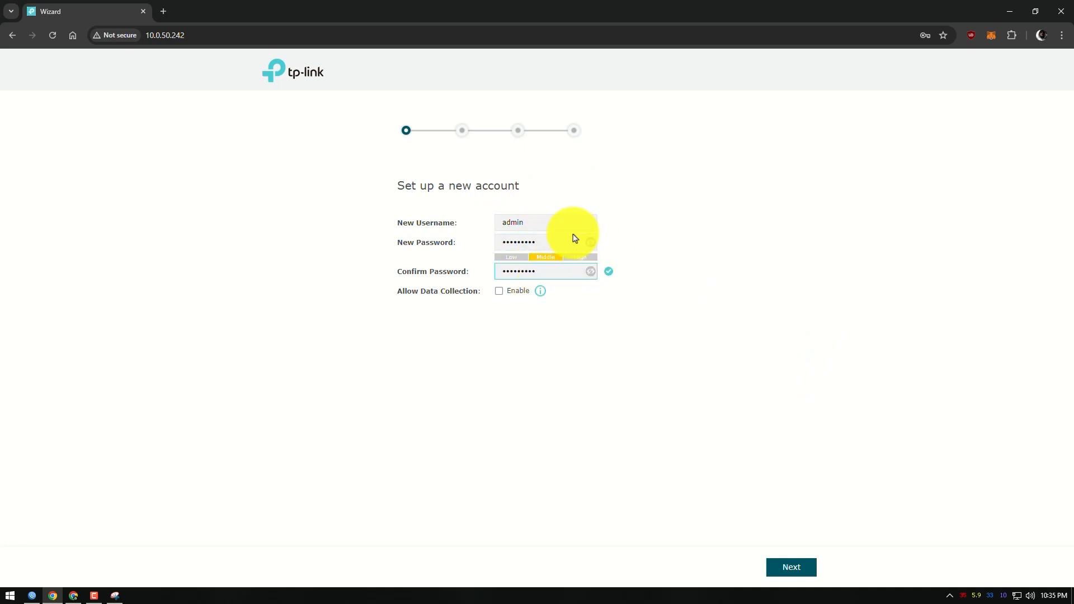
# Read the data collection note, proceed with data collection disabled, and accept AP Mode as the operation mode
pyautogui.moveTo(545, 294)
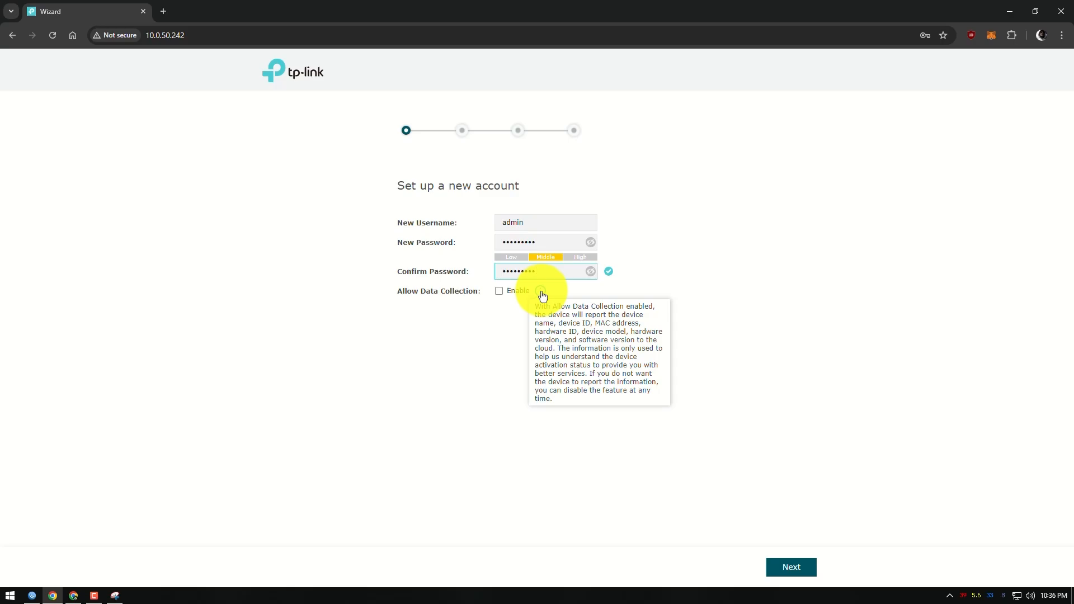
pyautogui.click(497, 295)
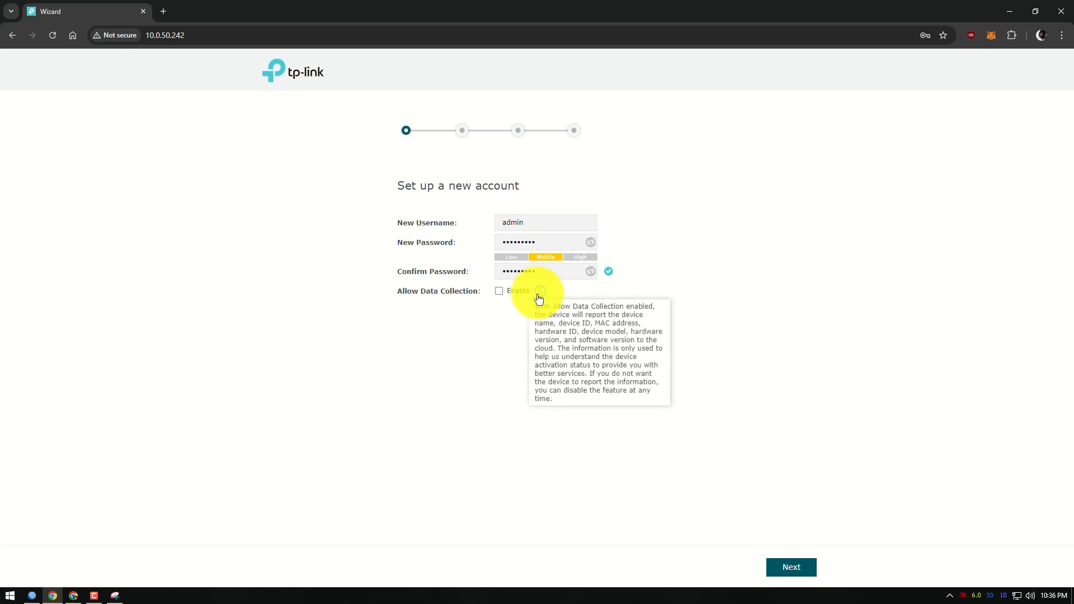
pyautogui.click(791, 569)
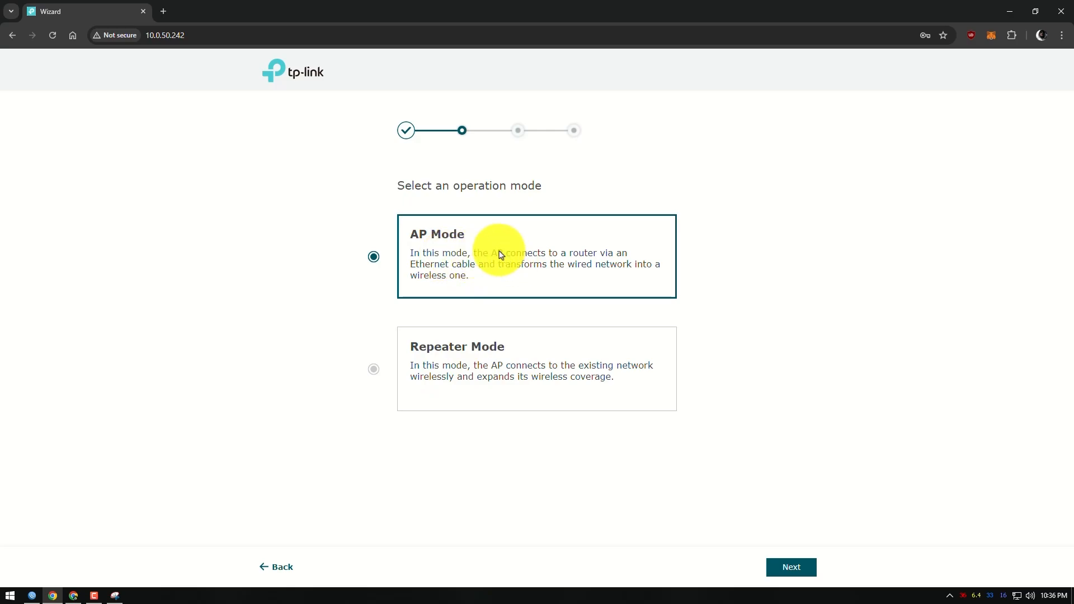
pyautogui.click(800, 575)
# Enter the SSID and wireless password for the 2.4GHz radio, and apply the settings to finish the Quick Setup
pyautogui.click(555, 243)
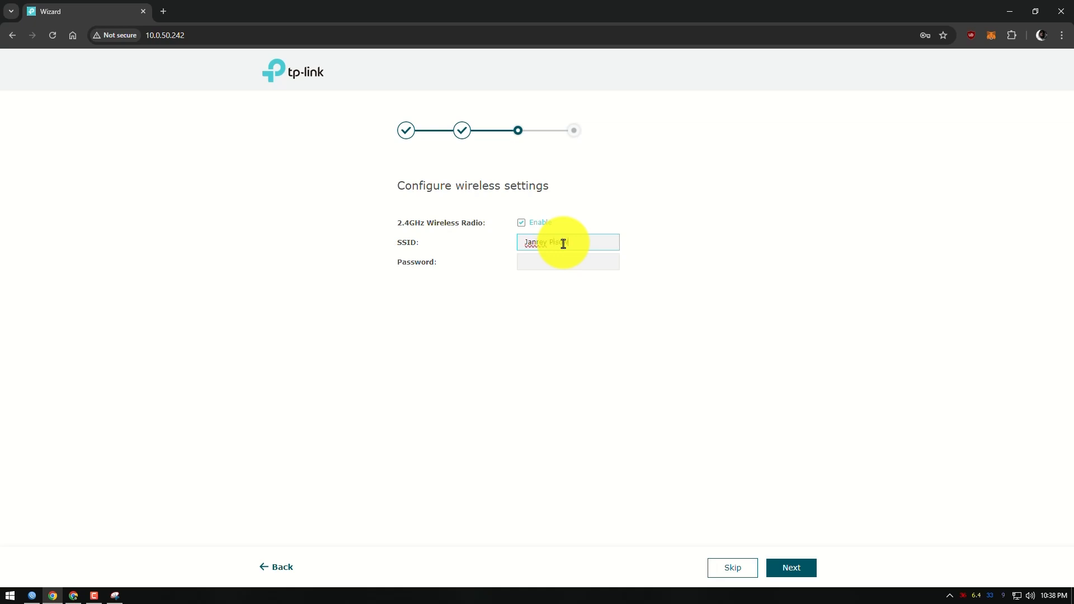
pyautogui.click(582, 264)
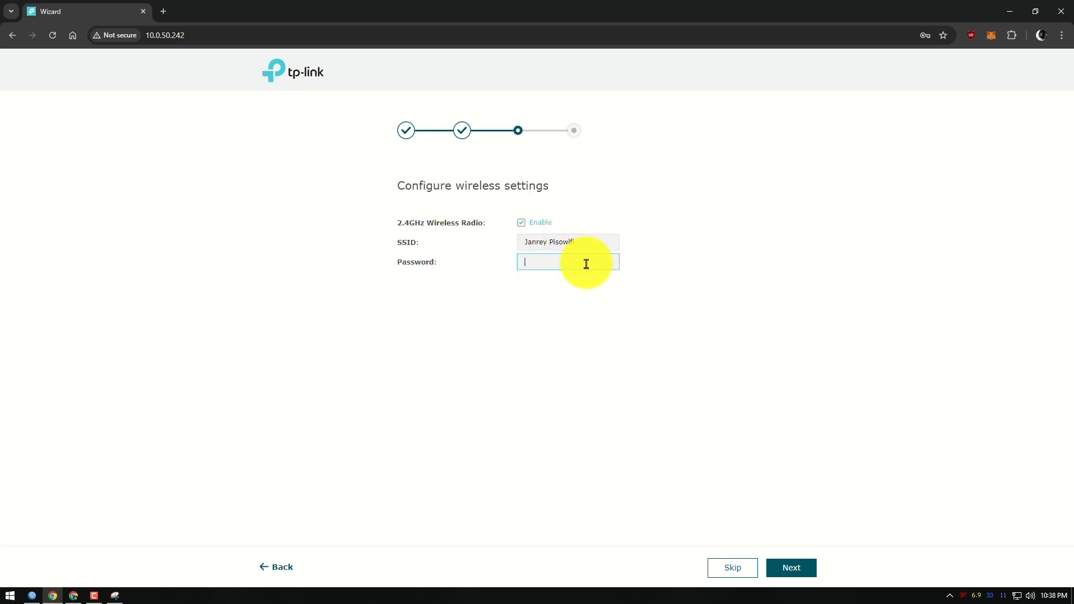
pyautogui.write('123456')
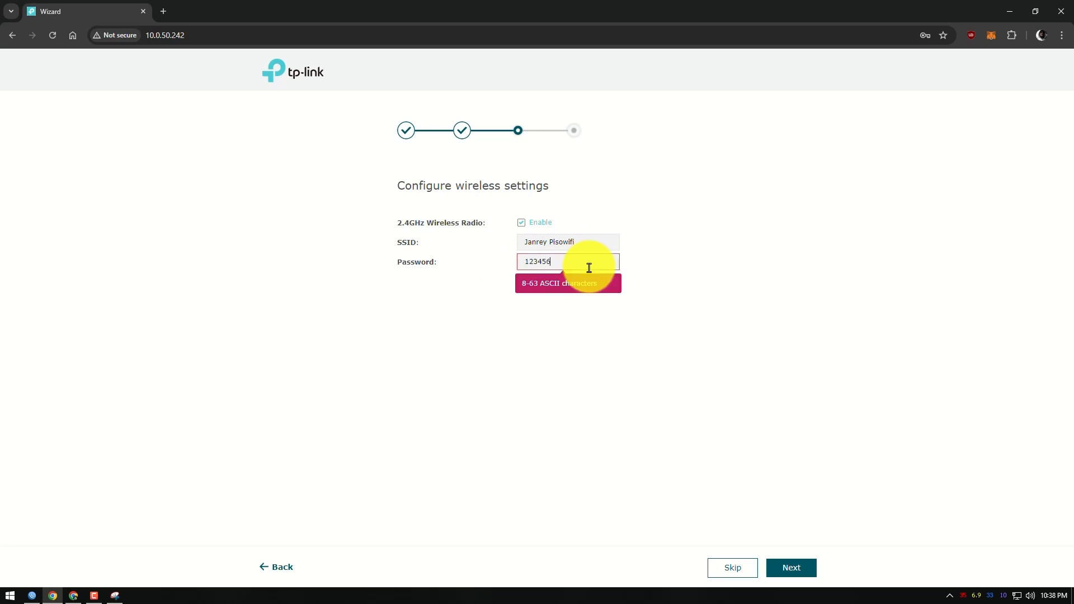
pyautogui.moveTo(589, 268); pyautogui.dragTo(462, 267)
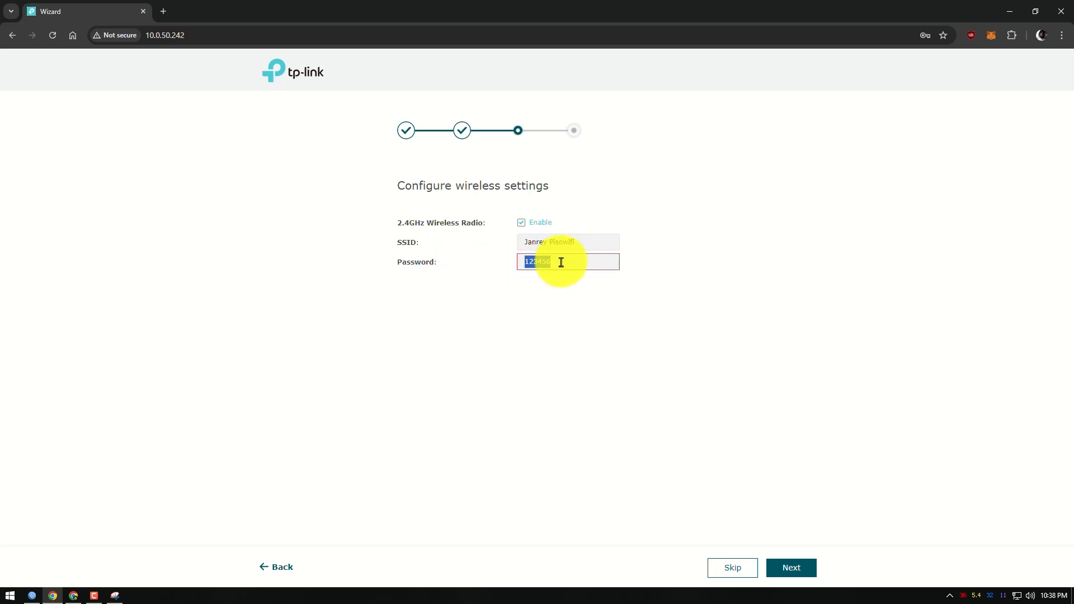
pyautogui.write('admin123')
pyautogui.moveTo(558, 267); pyautogui.dragTo(489, 276)
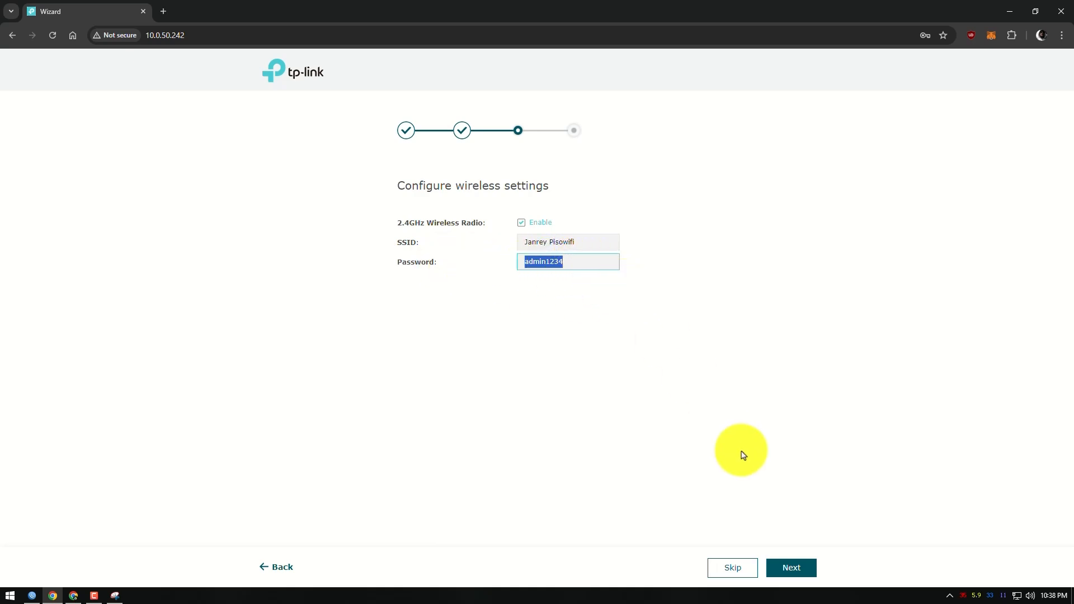
pyautogui.click(798, 569)
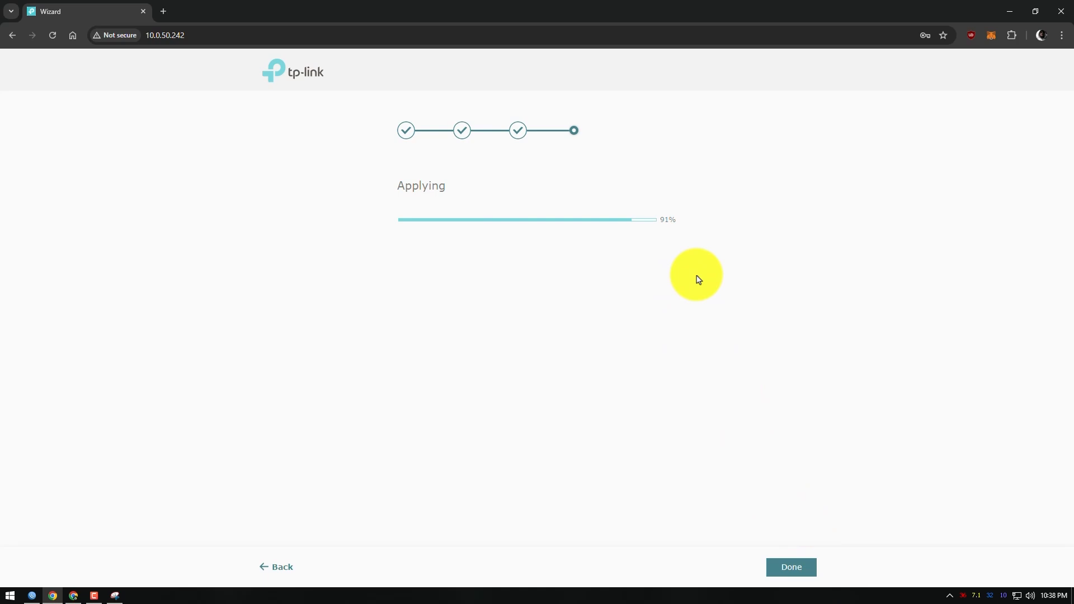
pyautogui.click(791, 568)
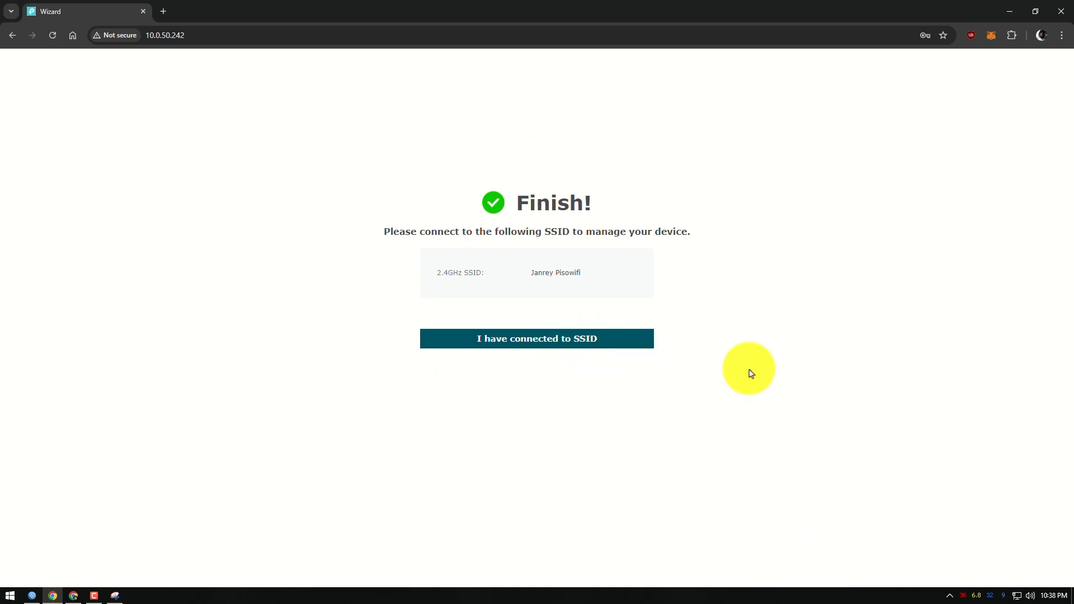
# Check the computer's network connections and reopen the access point's management page at 10.0.50.242
pyautogui.click(1017, 595)
pyautogui.click(871, 256)
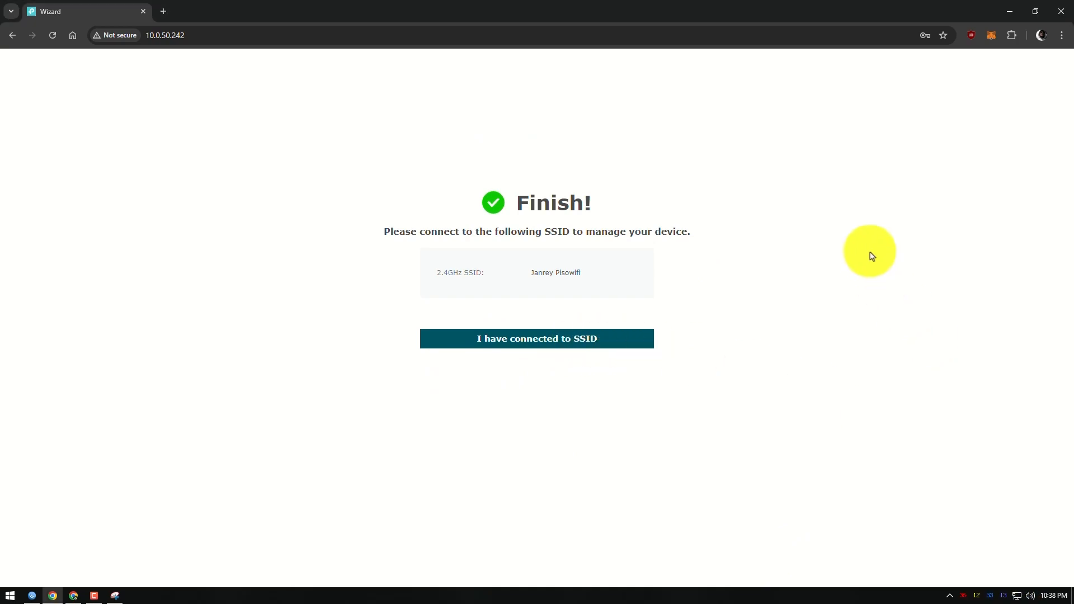
pyautogui.click(194, 37)
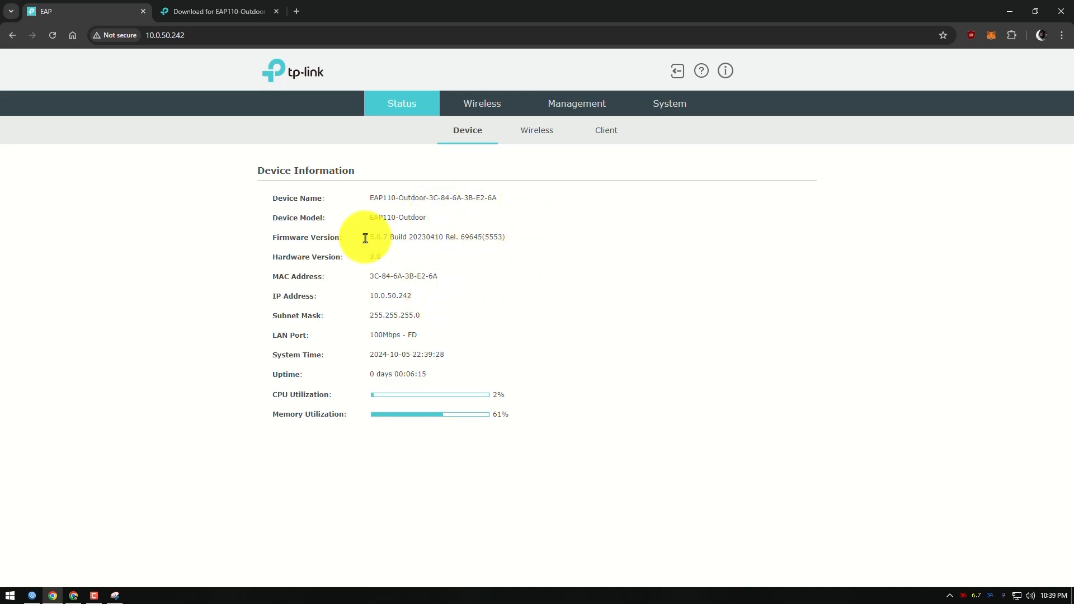
# Compare the firmware version in the Device Information with the pre-update capture in Snipping Tool
pyautogui.moveTo(365, 238); pyautogui.dragTo(459, 237)
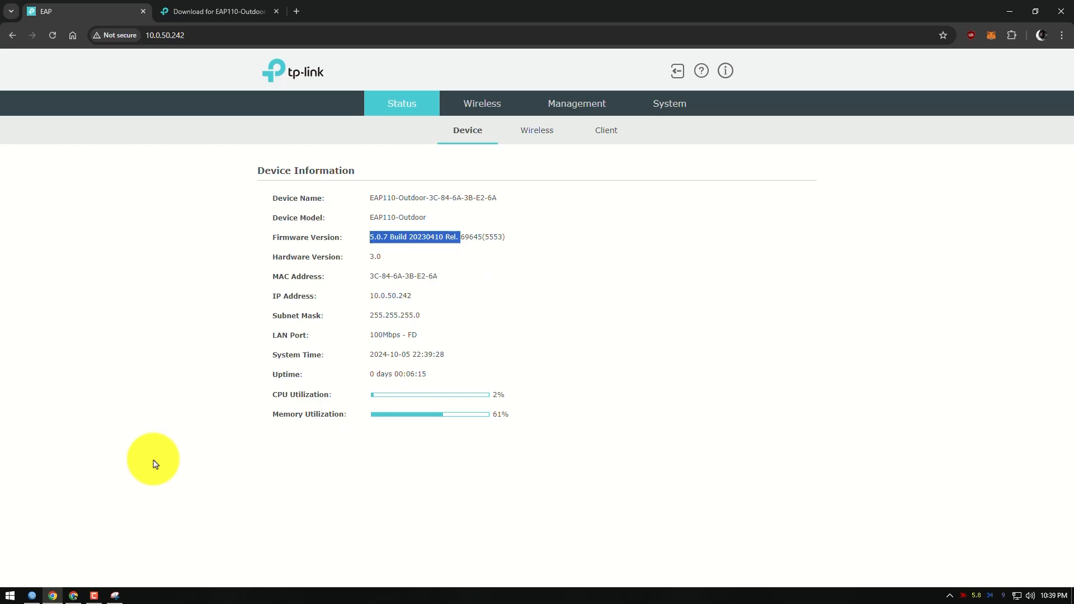
pyautogui.click(115, 595)
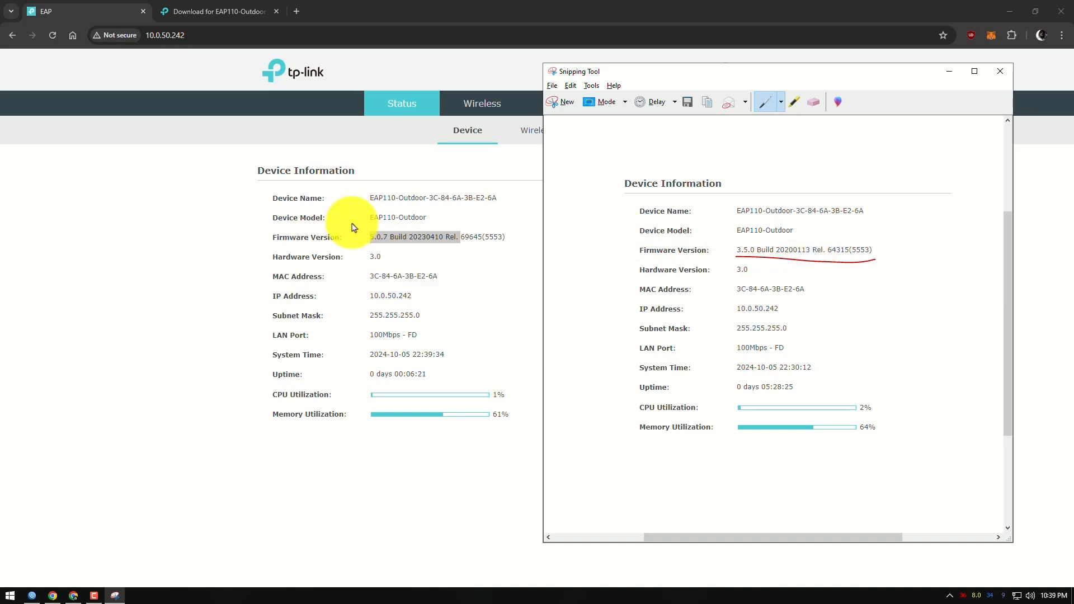
pyautogui.click(420, 239)
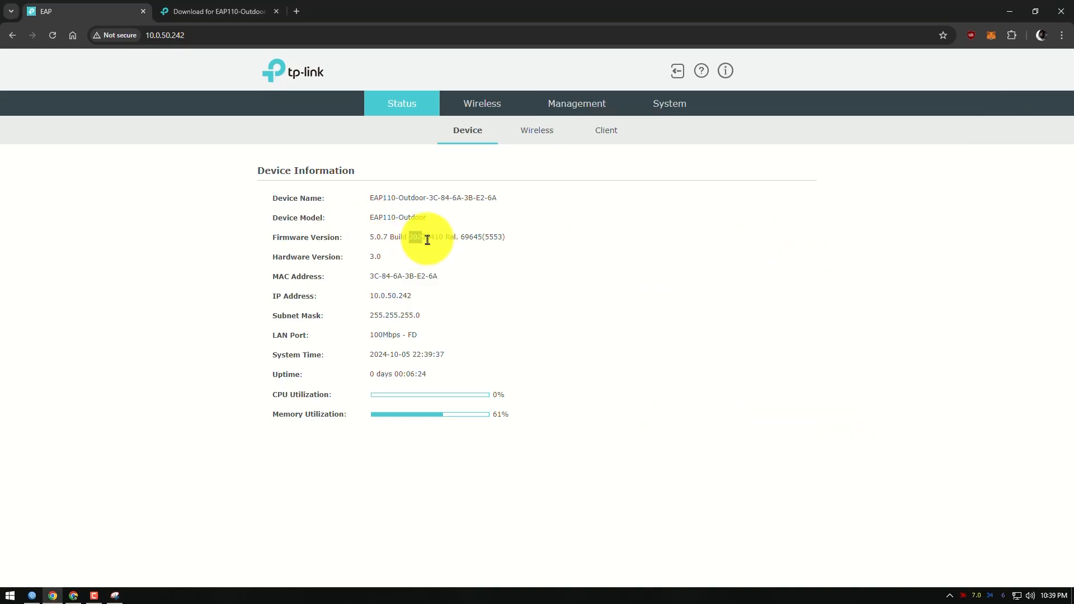
pyautogui.moveTo(427, 239); pyautogui.dragTo(443, 242)
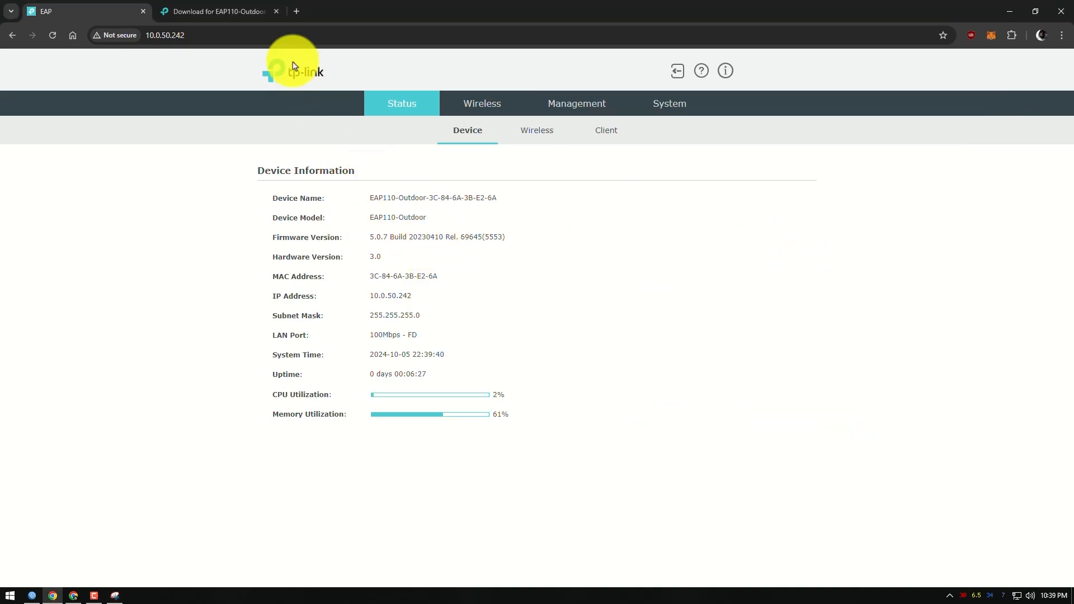
# On the TP-Link download page, reselect the EAP110-Outdoor hardware version V3 and check the build of the newest firmware listed
pyautogui.click(234, 12)
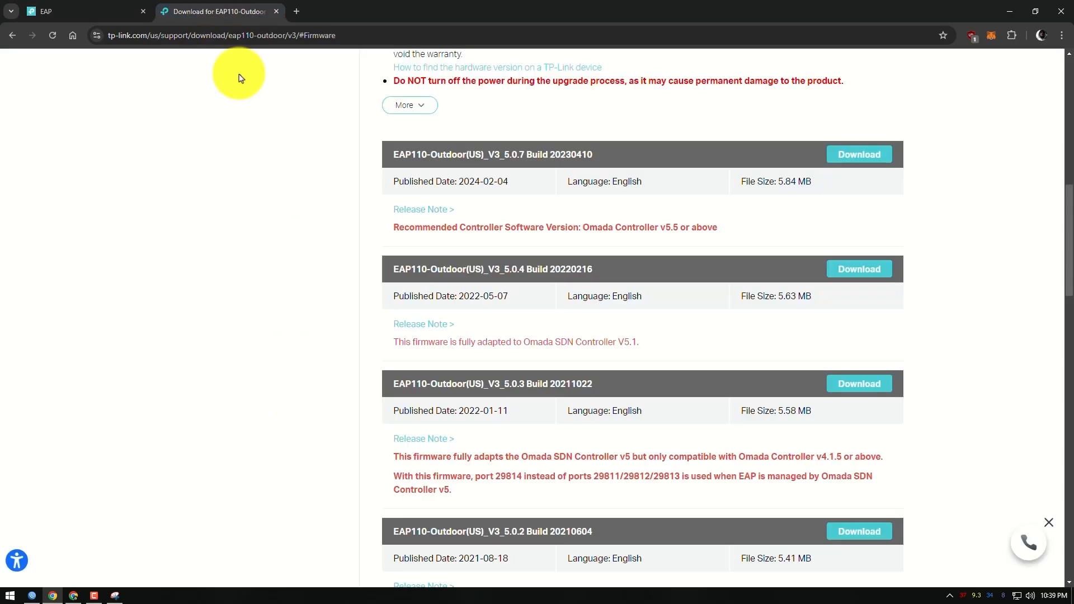
pyautogui.scroll(5, 288, 228)
pyautogui.scroll(6, 533, 149)
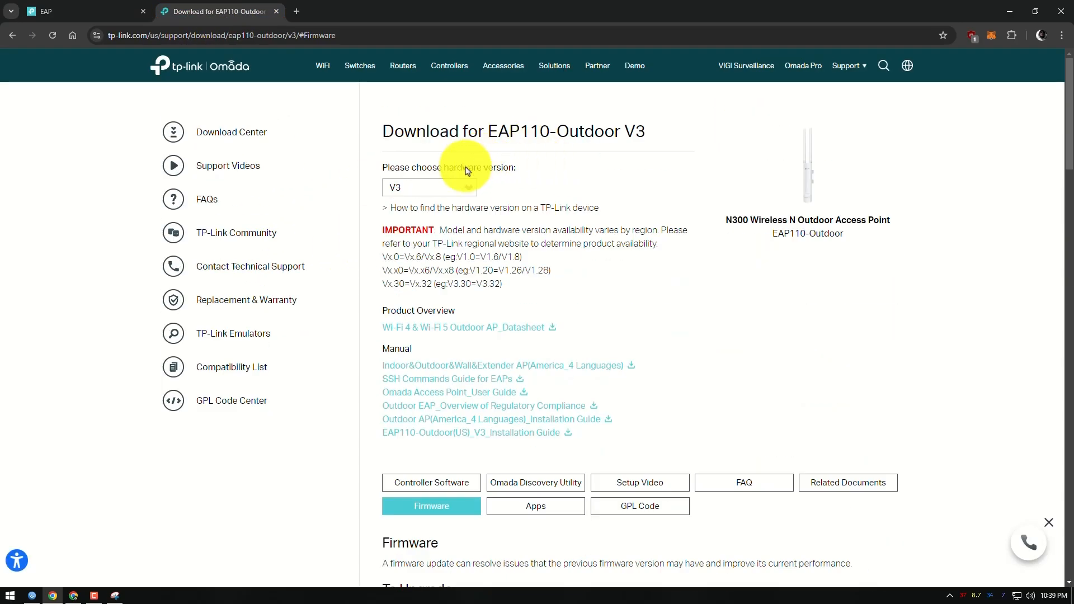
pyautogui.click(451, 189)
pyautogui.click(415, 237)
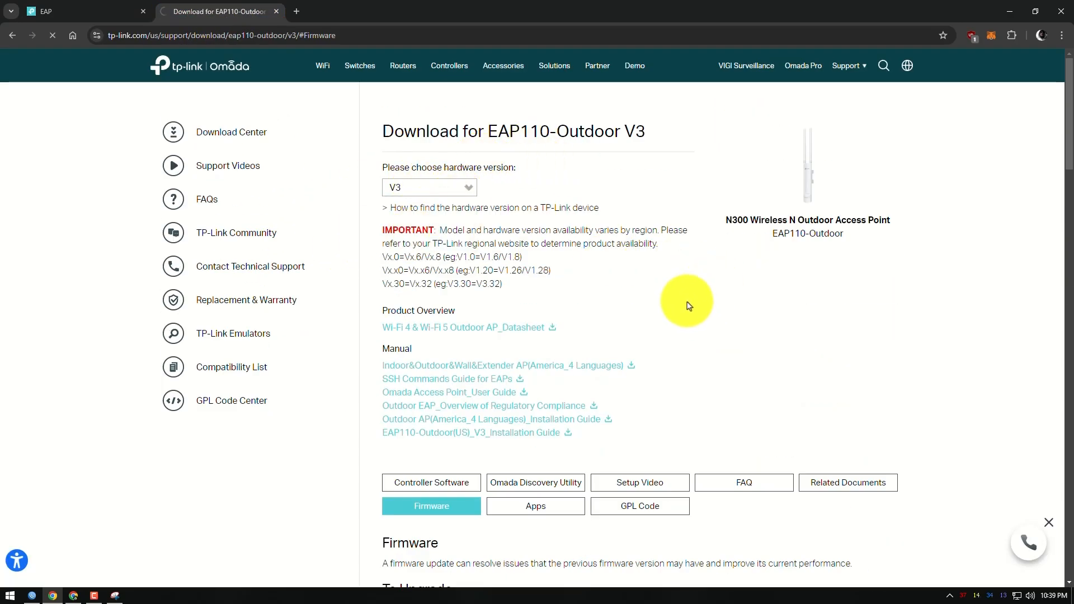
pyautogui.scroll(-8, 635, 304)
pyautogui.scroll(4, 638, 303)
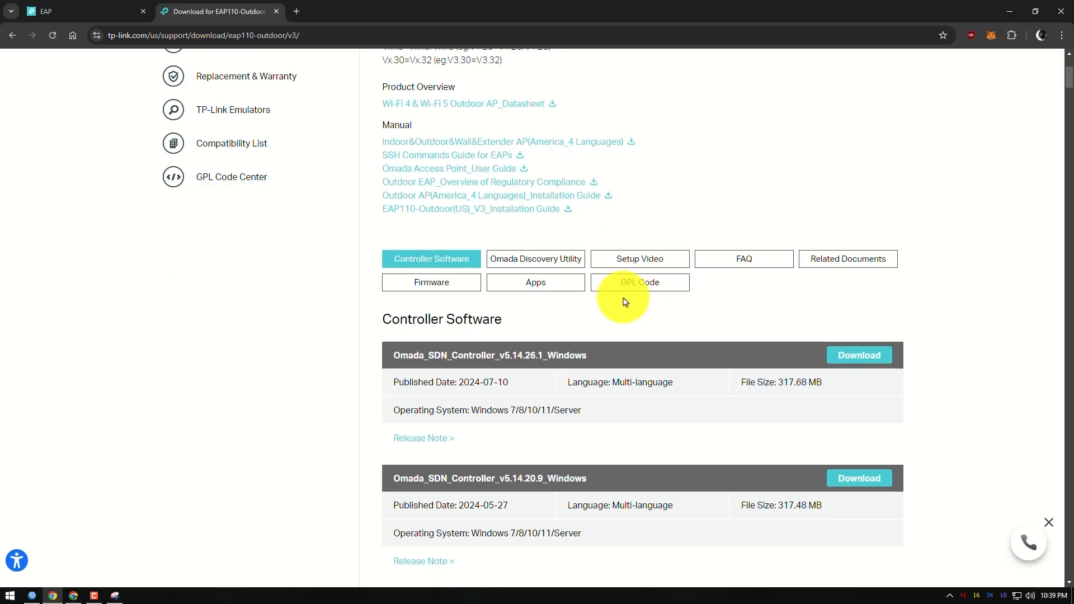
pyautogui.click(435, 283)
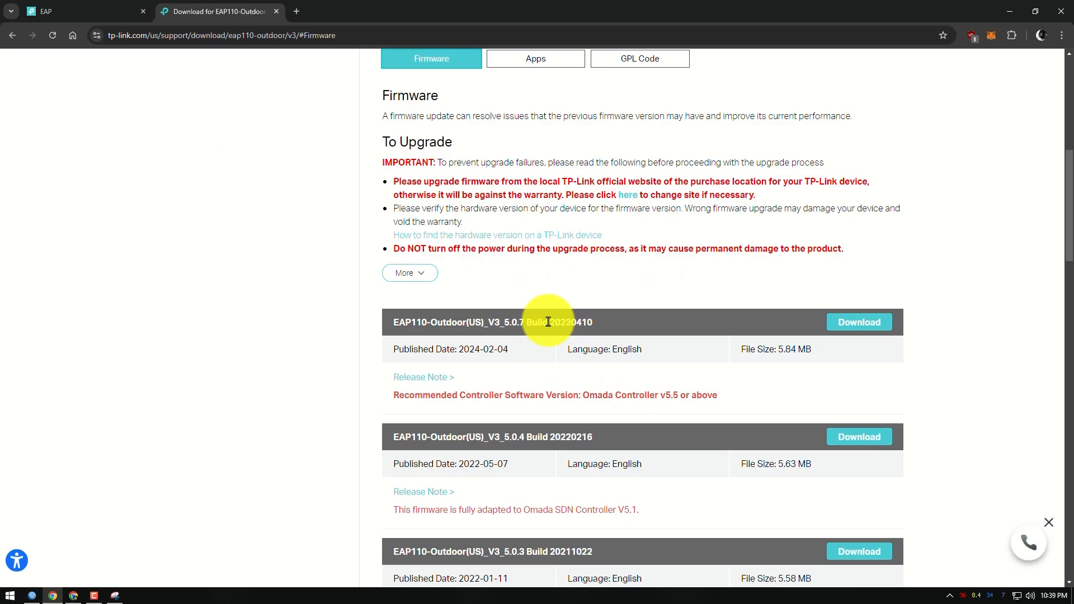
pyautogui.moveTo(548, 322); pyautogui.dragTo(643, 319)
# Review the device model and firmware on the access point's status page, and switch to the Unboxing and Everything YouTube channel window
pyautogui.click(116, 10)
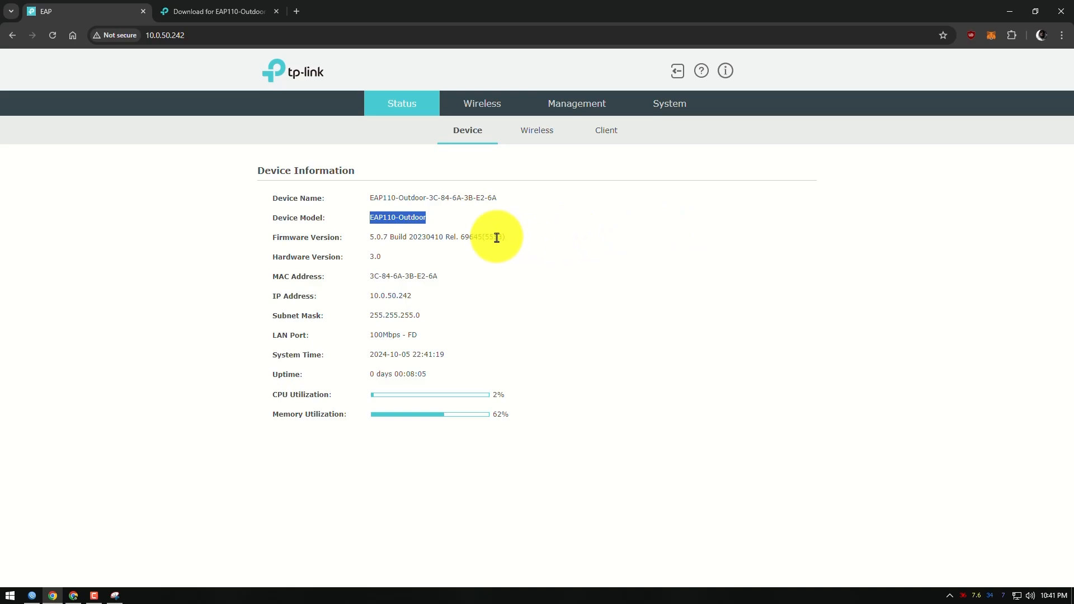
pyautogui.click(460, 225)
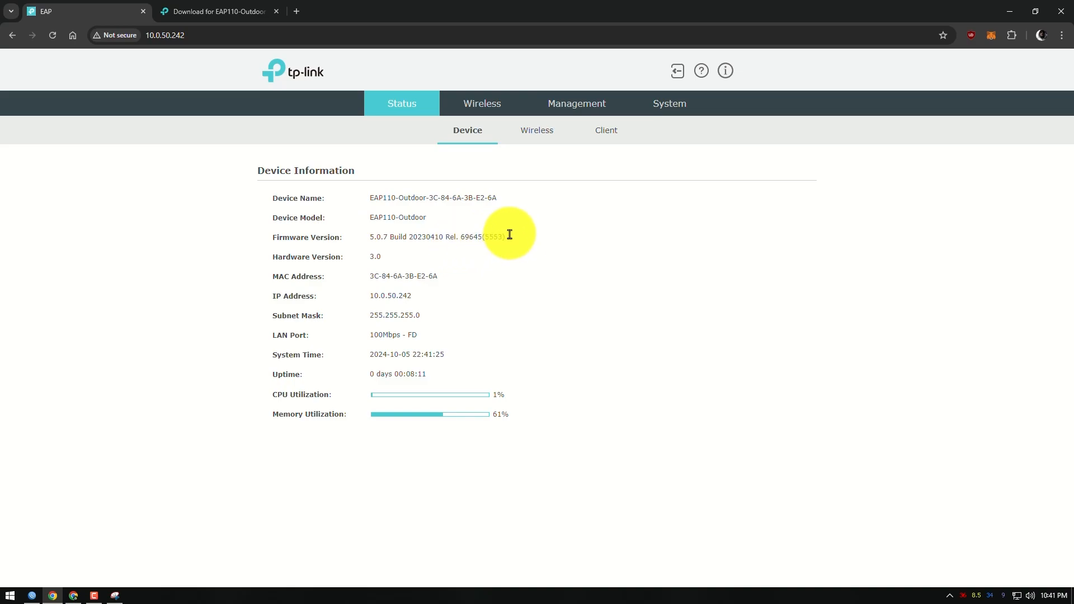
pyautogui.click(73, 595)
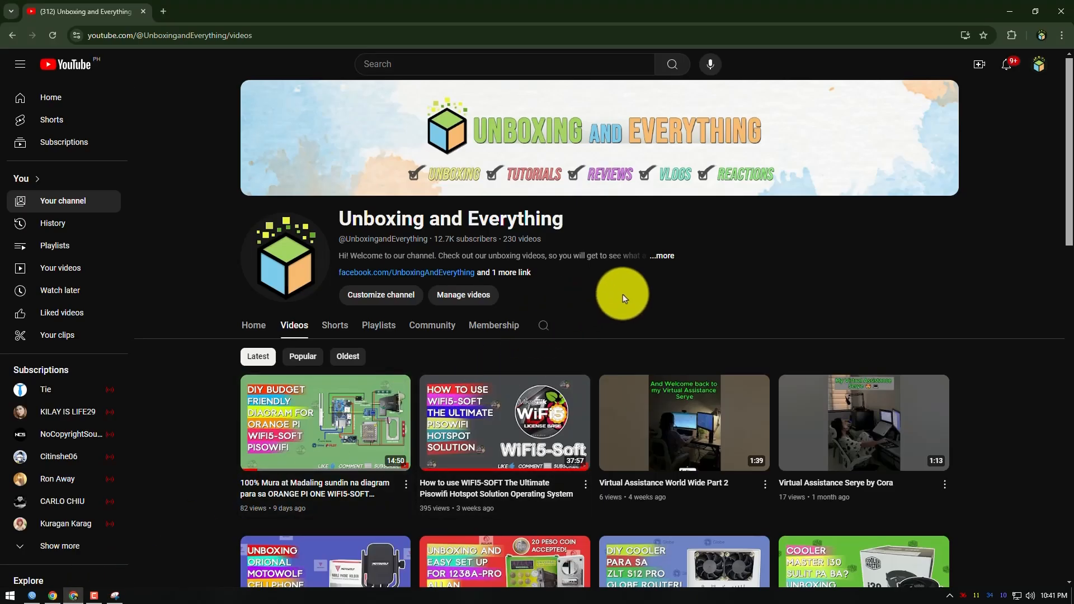